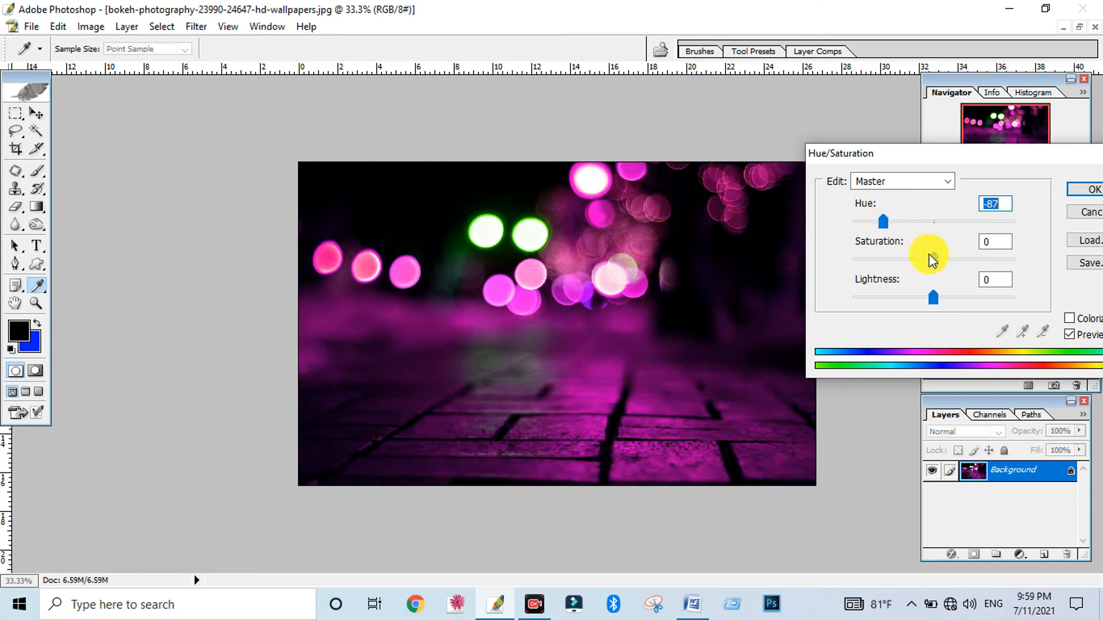
# Raise the photo's saturation to +100 and apply the Hue/Saturation adjustment
pyautogui.moveTo(932, 259); pyautogui.dragTo(1009, 262)
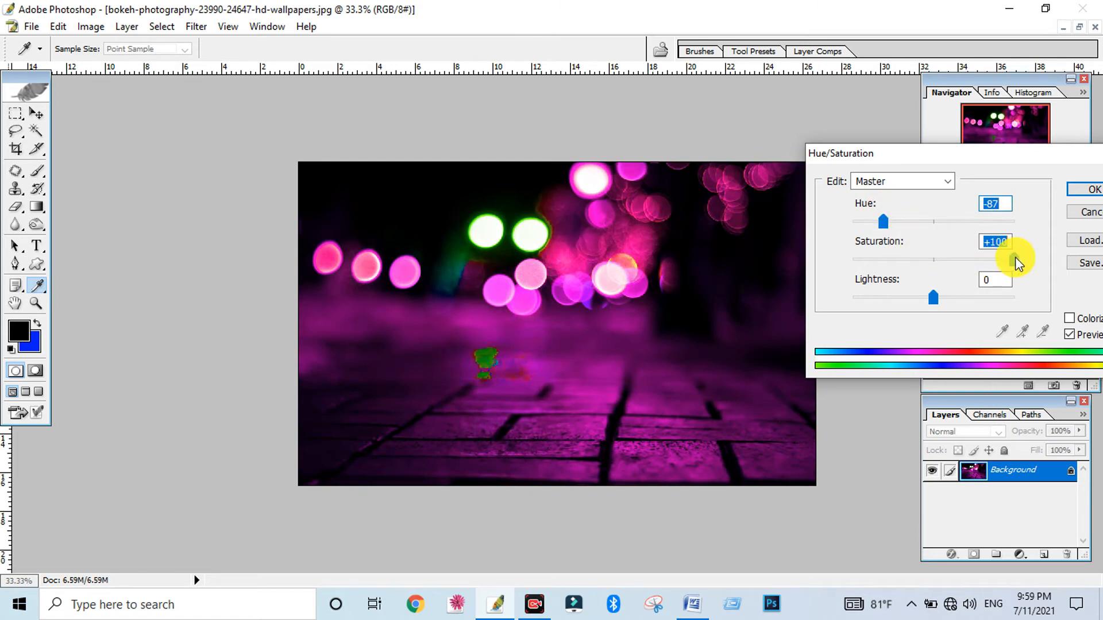
pyautogui.click(1082, 190)
pyautogui.click(34, 112)
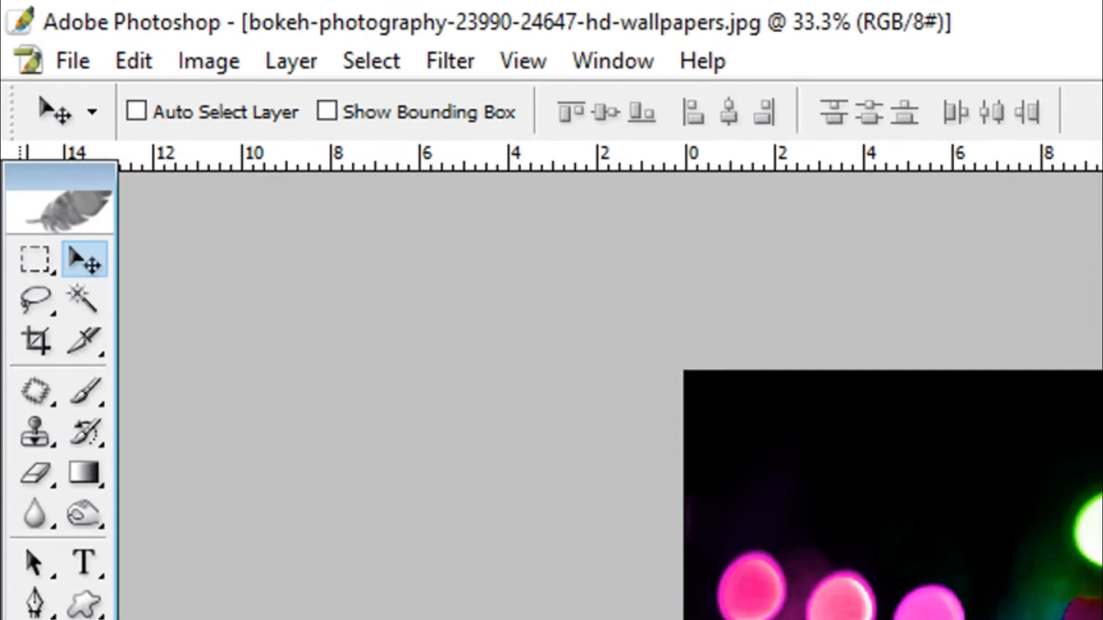
# Patch the green spot on the pavement with a clean purple area to its lower left, and clear the selection
pyautogui.press('j')
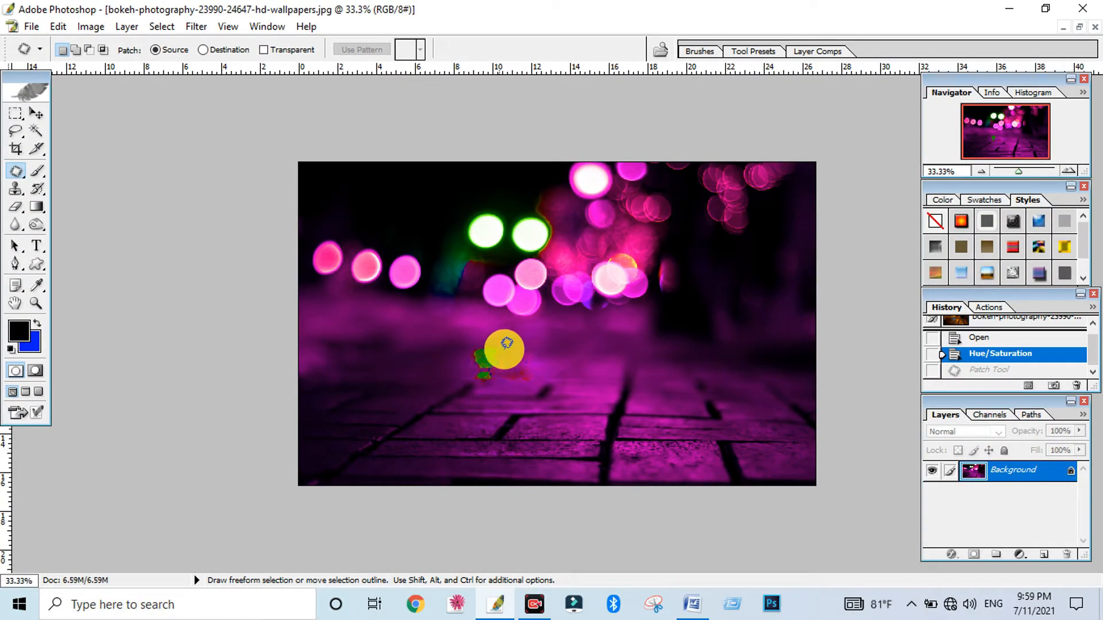
pyautogui.moveTo(659, 451)
pyautogui.mouseDown()
pyautogui.moveTo(627, 465)
pyautogui.moveTo(626, 499)
pyautogui.mouseUp()
pyautogui.moveTo(469, 373)
pyautogui.mouseDown()
pyautogui.moveTo(532, 379)
pyautogui.moveTo(534, 356)
pyautogui.moveTo(505, 341)
pyautogui.moveTo(497, 350)
pyautogui.mouseUp()
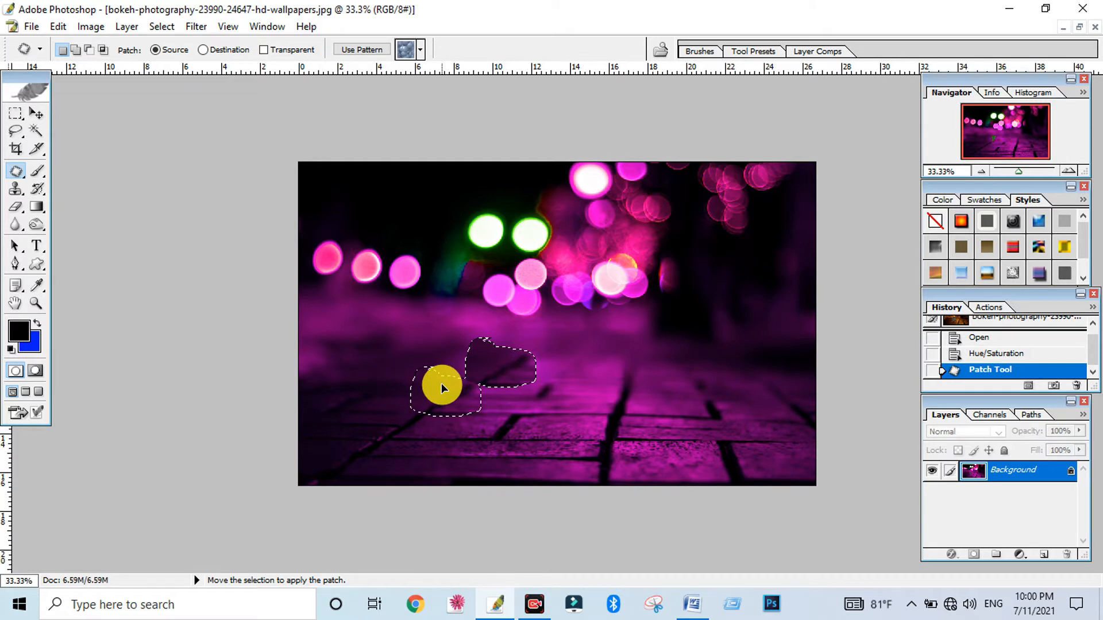
pyautogui.moveTo(442, 388); pyautogui.dragTo(439, 383)
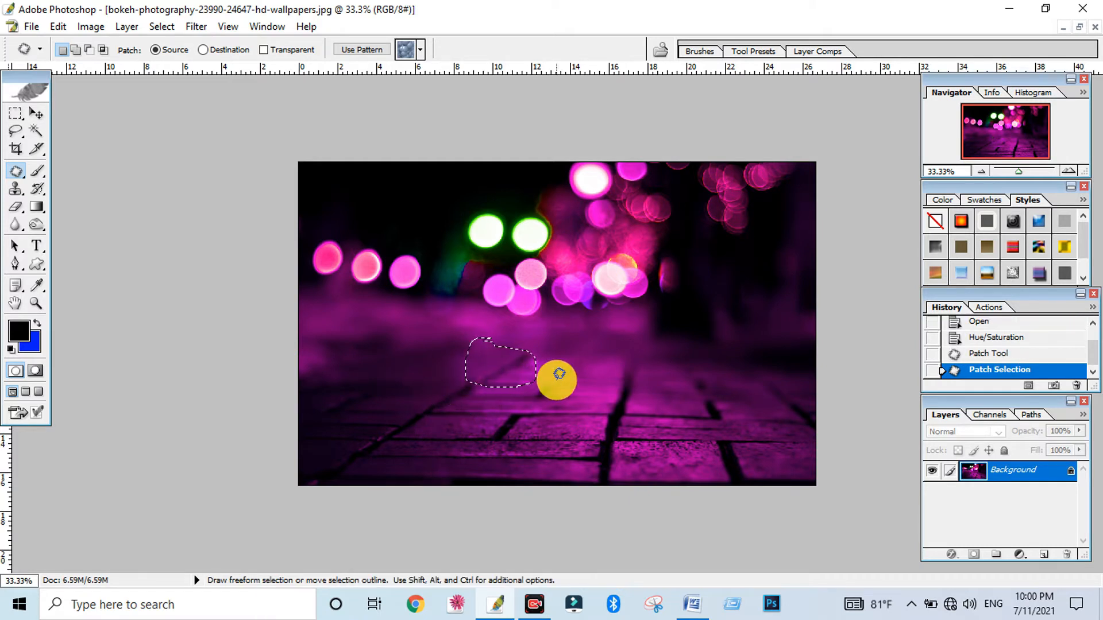
pyautogui.hotkey('ctrl', 'd')
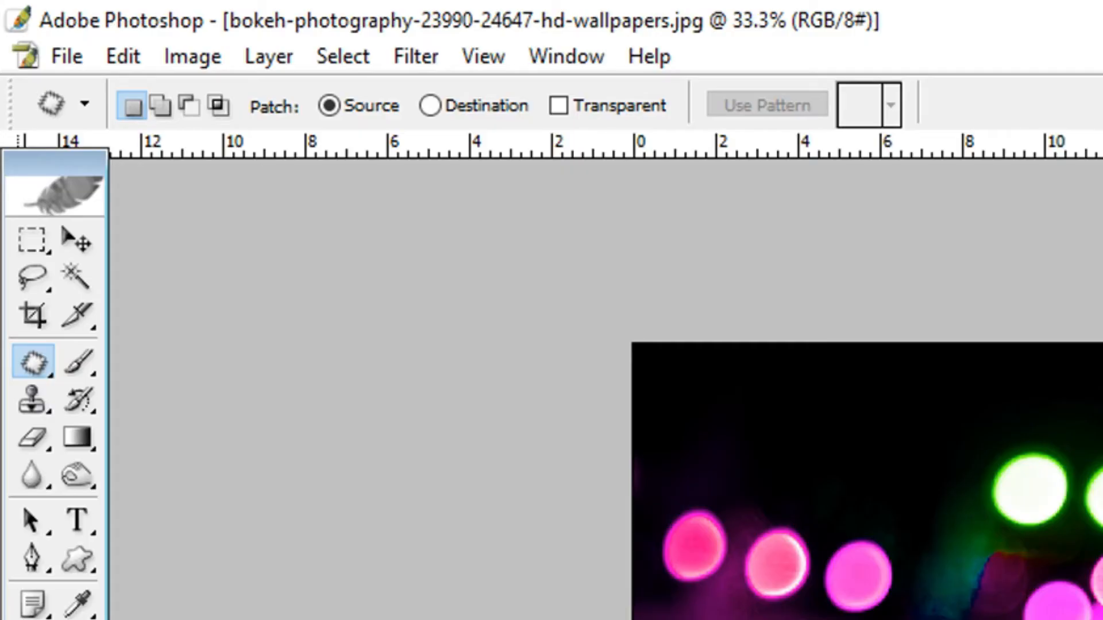
# Add the white text "Text" at 207 pt and place it near the middle of the photo
pyautogui.click(78, 523)
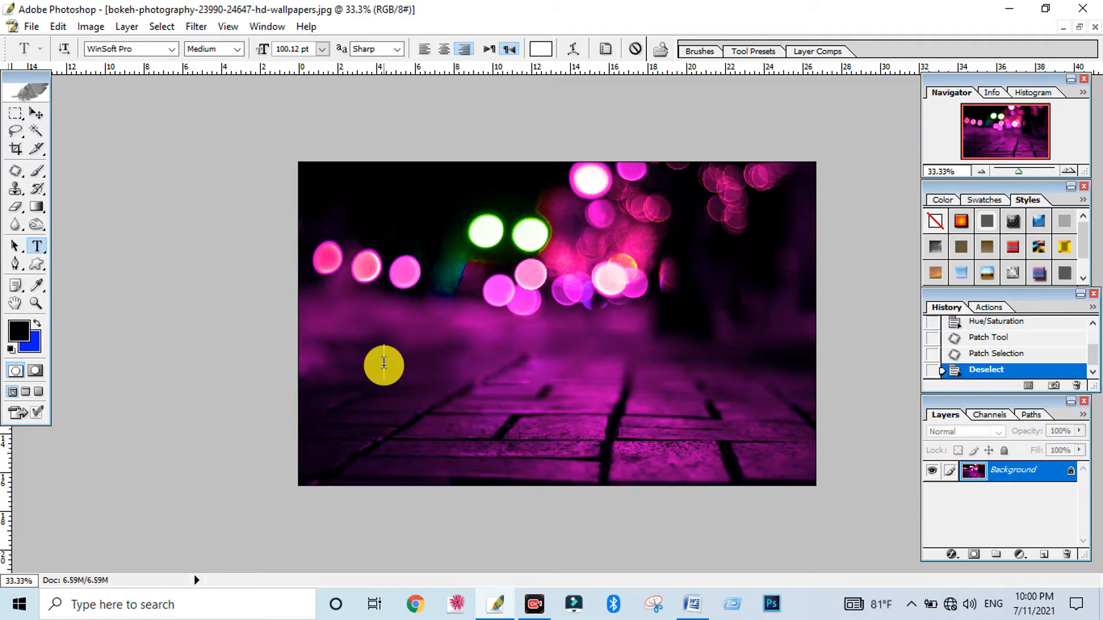
pyautogui.click(384, 363)
pyautogui.click(322, 48)
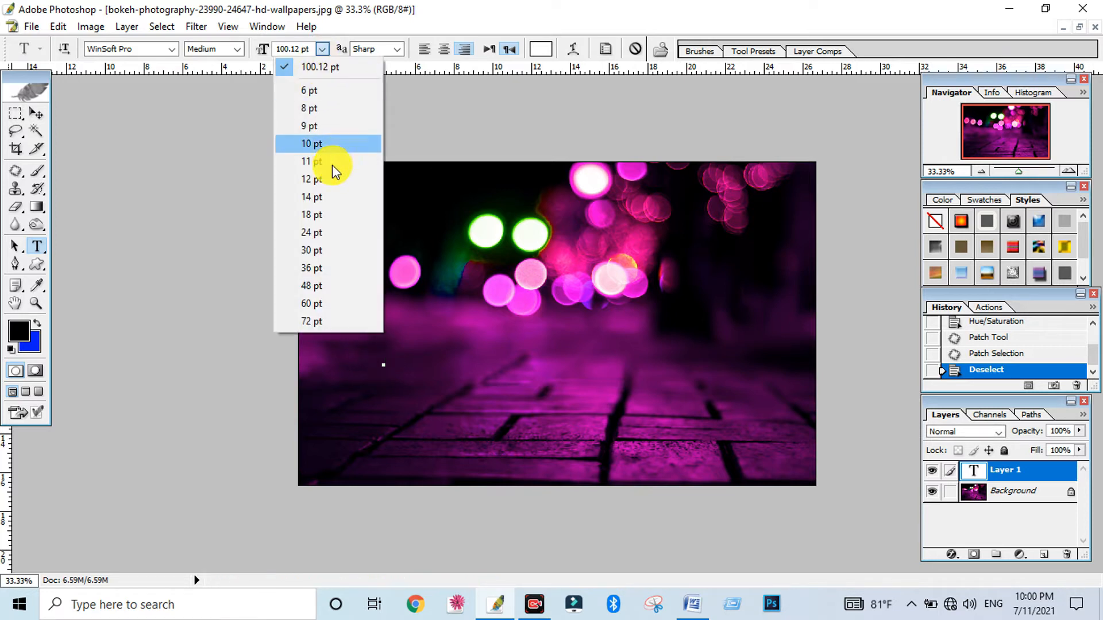
pyautogui.click(333, 319)
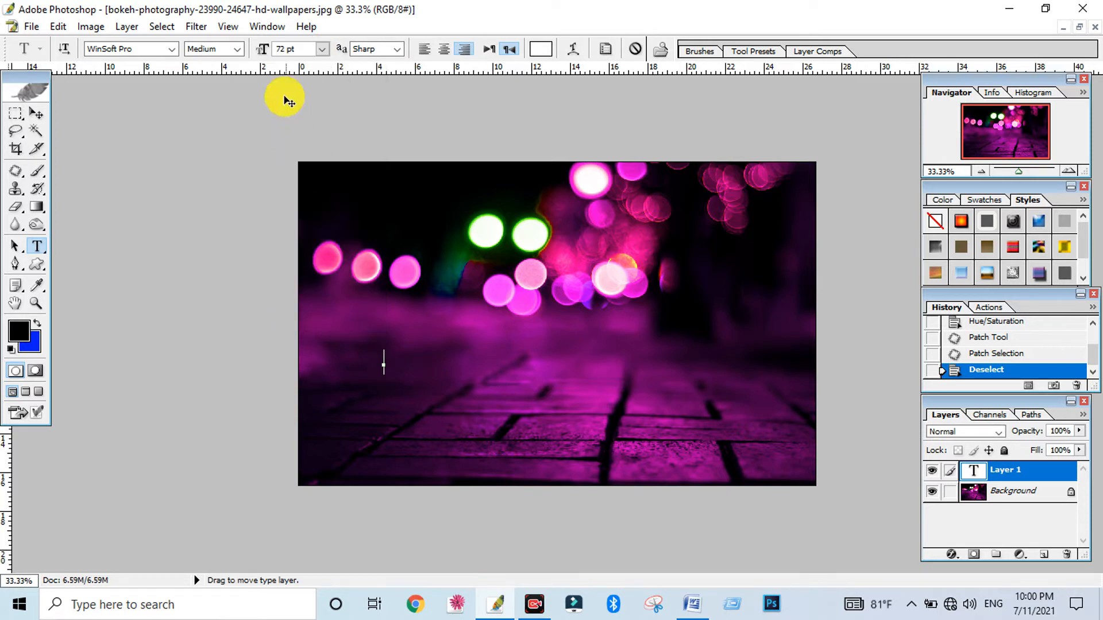
pyautogui.moveTo(271, 51); pyautogui.dragTo(328, 51)
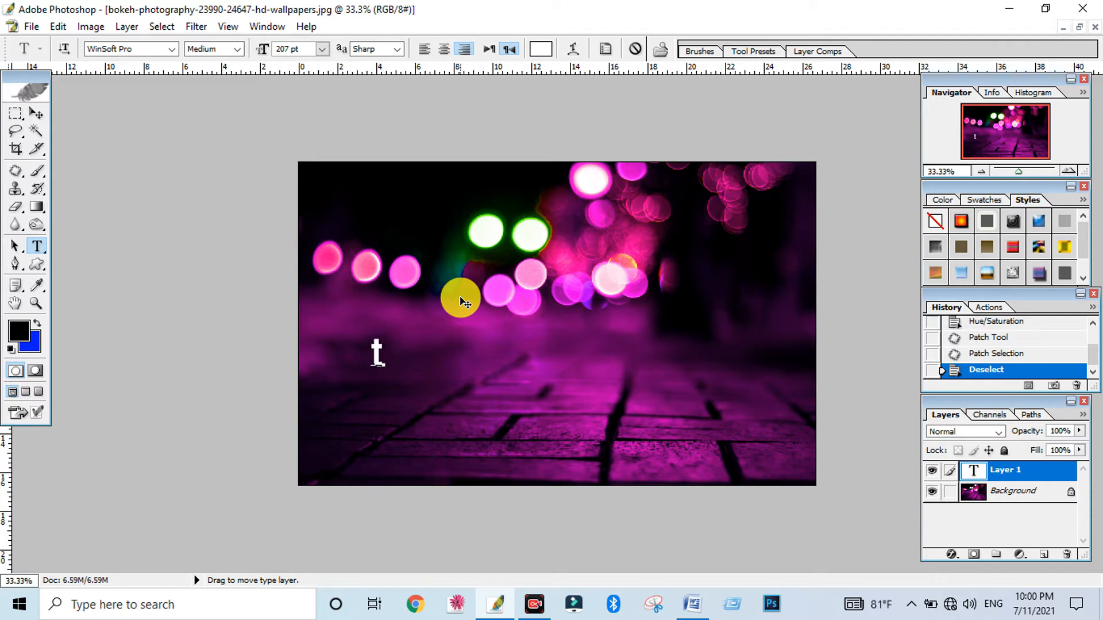
pyautogui.write('Text')
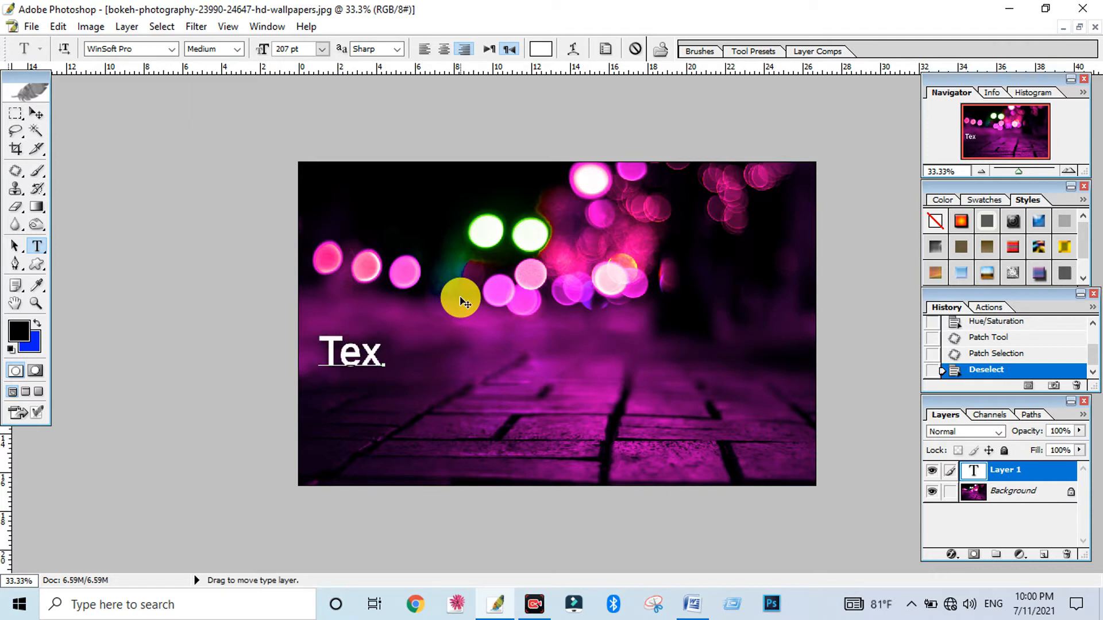
pyautogui.moveTo(438, 418); pyautogui.dragTo(532, 384)
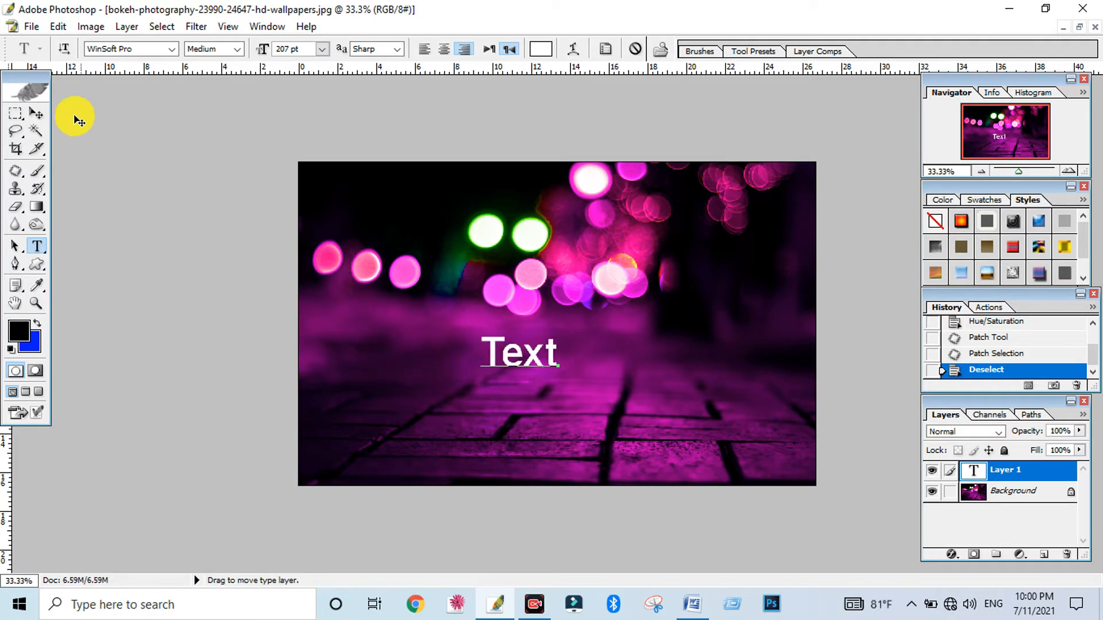
pyautogui.click(36, 114)
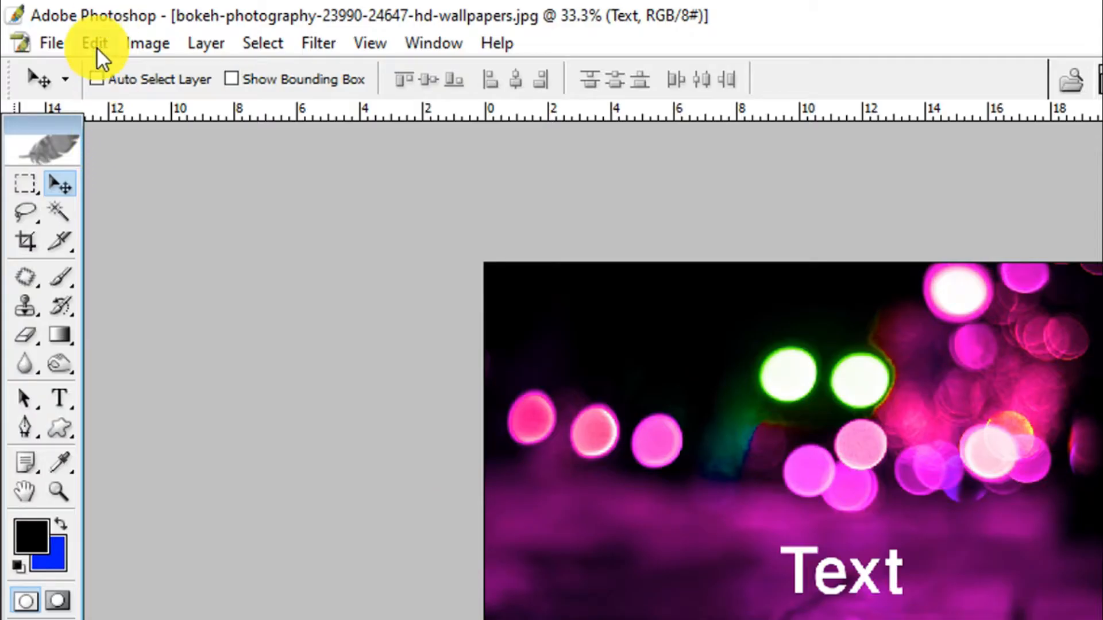
# Scale the text proportionally about its centre to 482.9% with Free Transform
pyautogui.click(58, 29)
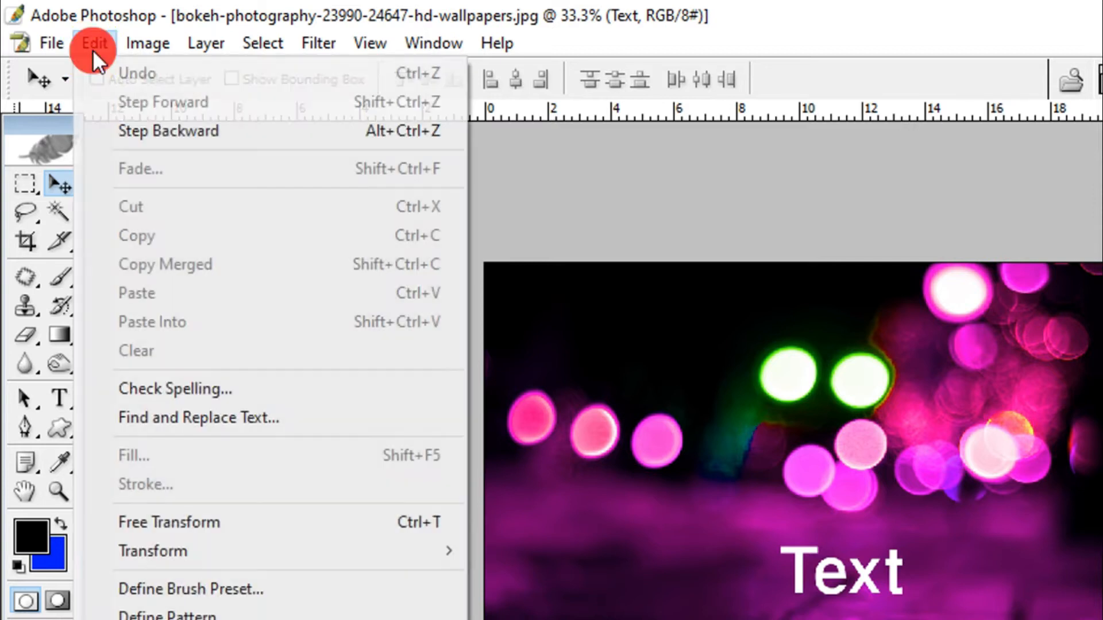
pyautogui.click(164, 525)
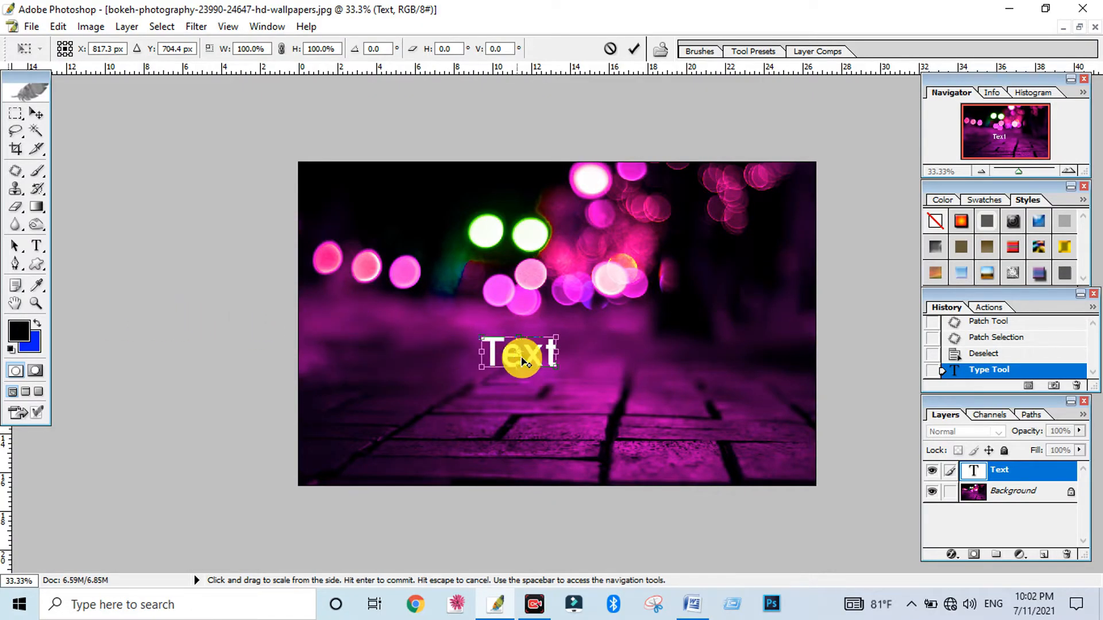
pyautogui.moveTo(555, 365); pyautogui.dragTo(655, 487)
pyautogui.moveTo(625, 395); pyautogui.dragTo(667, 391)
pyautogui.moveTo(728, 415); pyautogui.dragTo(702, 405)
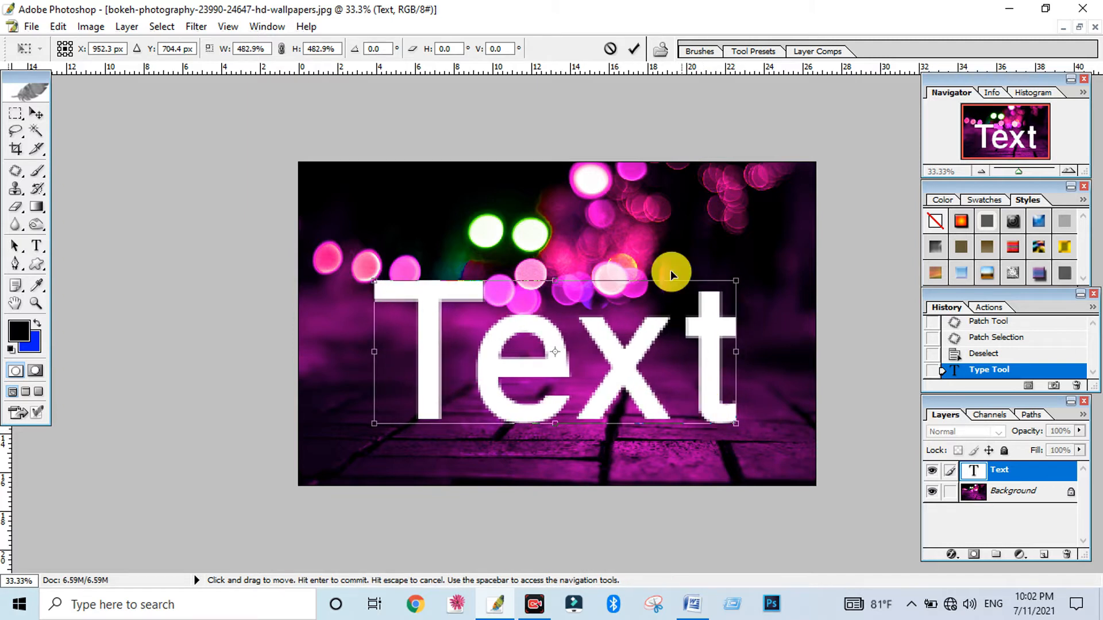
pyautogui.click(634, 47)
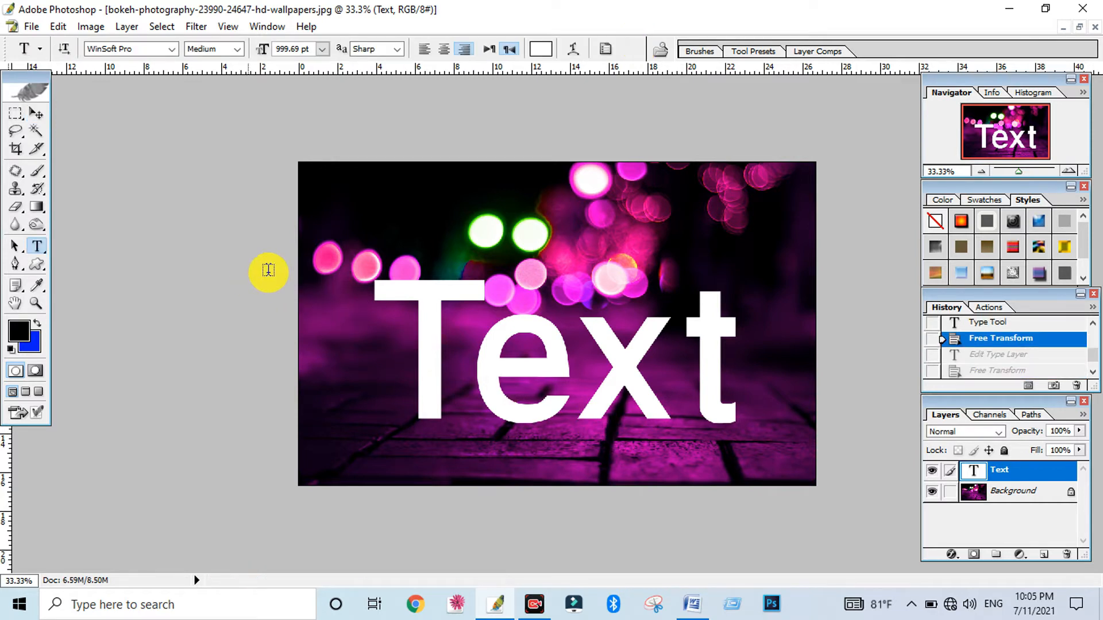
# Change the font of the whole text to Stencil and shift the text back over the photo
pyautogui.moveTo(381, 326); pyautogui.dragTo(770, 352)
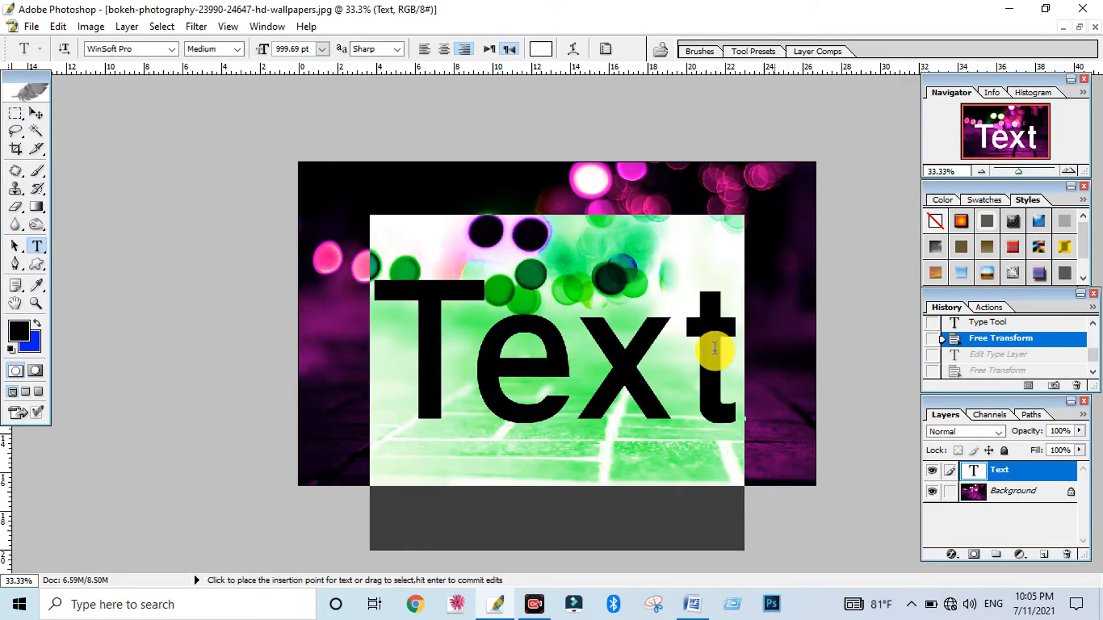
pyautogui.click(129, 49)
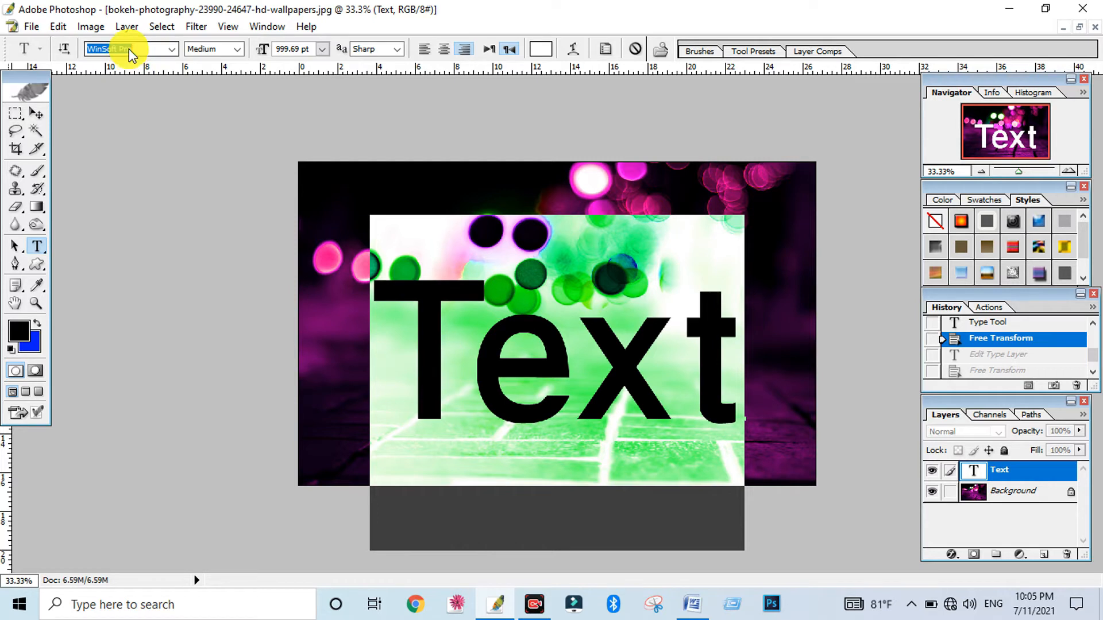
pyautogui.write('S')
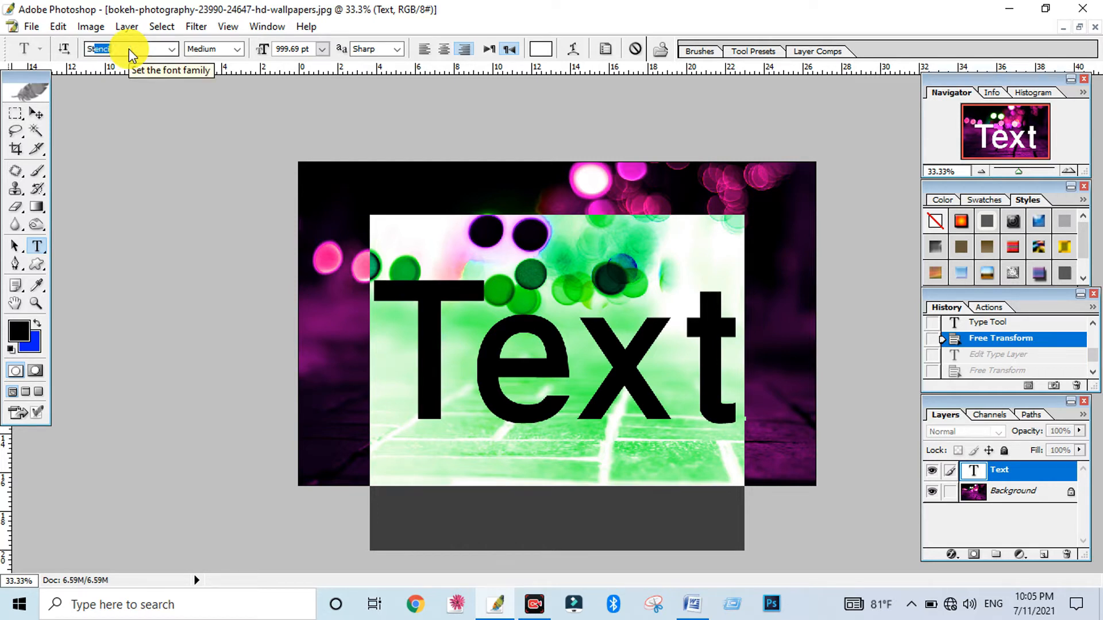
pyautogui.write('te')
pyautogui.press('Return')
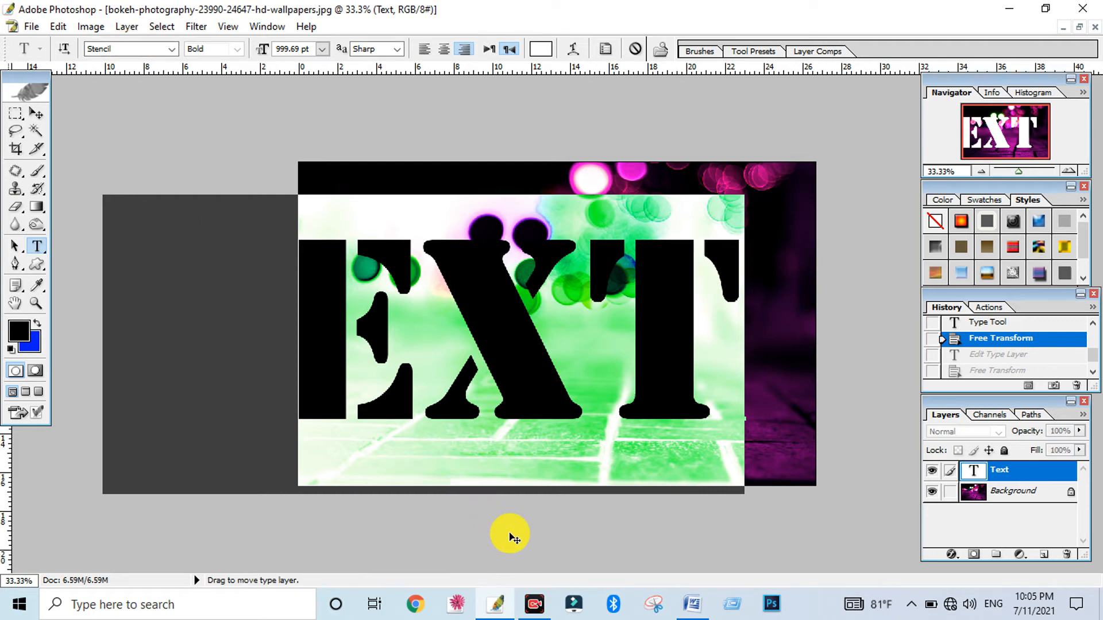
pyautogui.moveTo(504, 535); pyautogui.dragTo(622, 544)
pyautogui.click(36, 113)
# Scale the text to 66.7% with Free Transform and centre it over the lower half of the photo
pyautogui.click(58, 27)
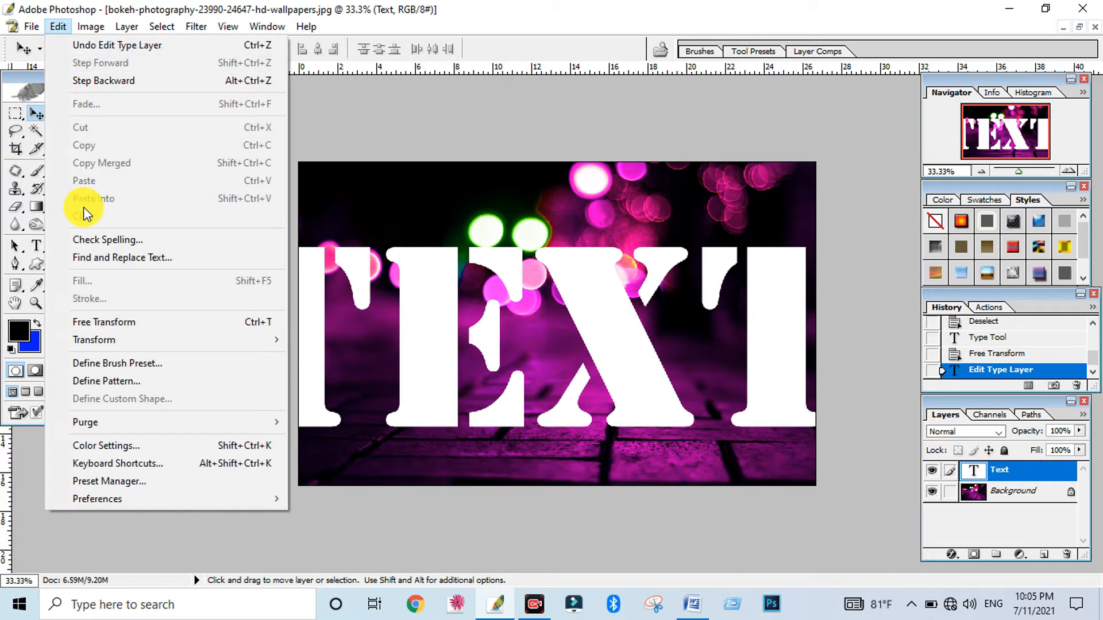
pyautogui.click(98, 321)
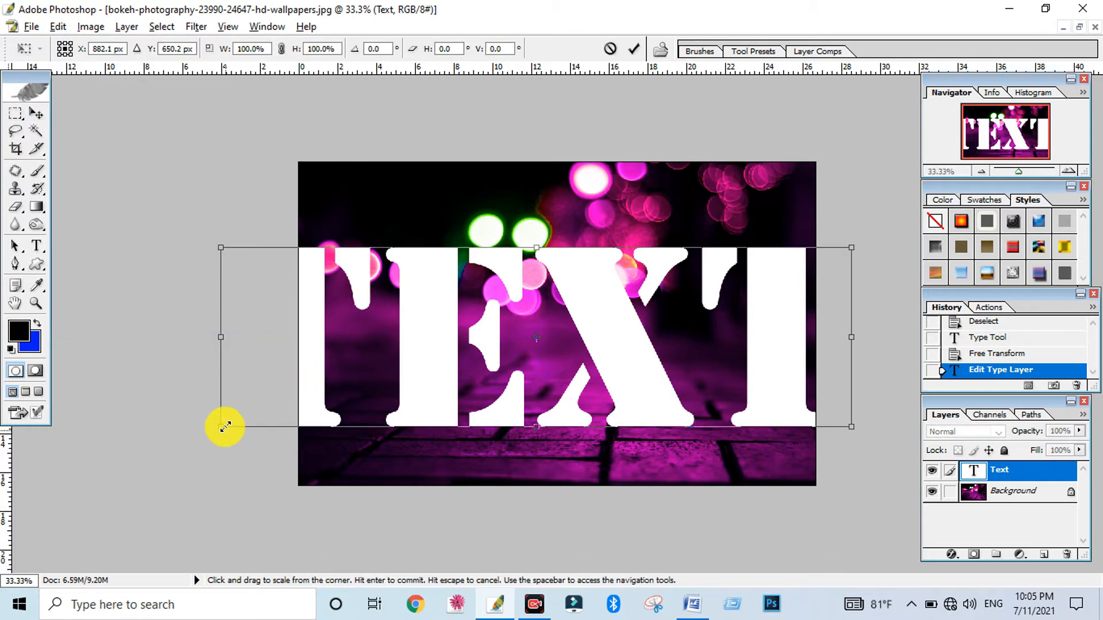
pyautogui.moveTo(224, 424); pyautogui.dragTo(323, 369)
pyautogui.moveTo(586, 363); pyautogui.dragTo(607, 408)
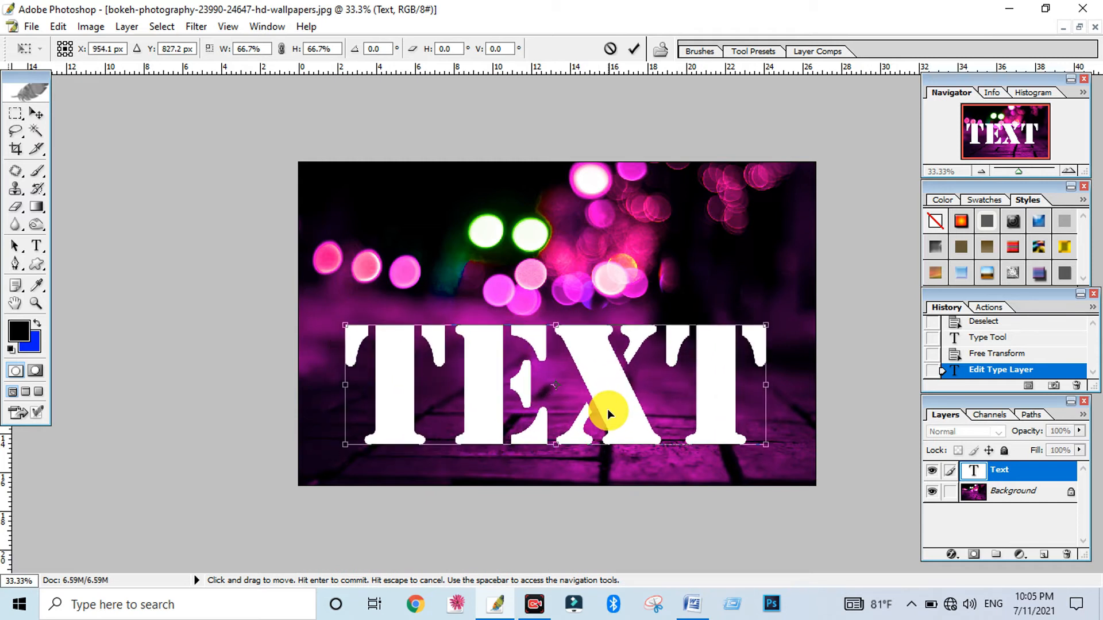
pyautogui.click(637, 51)
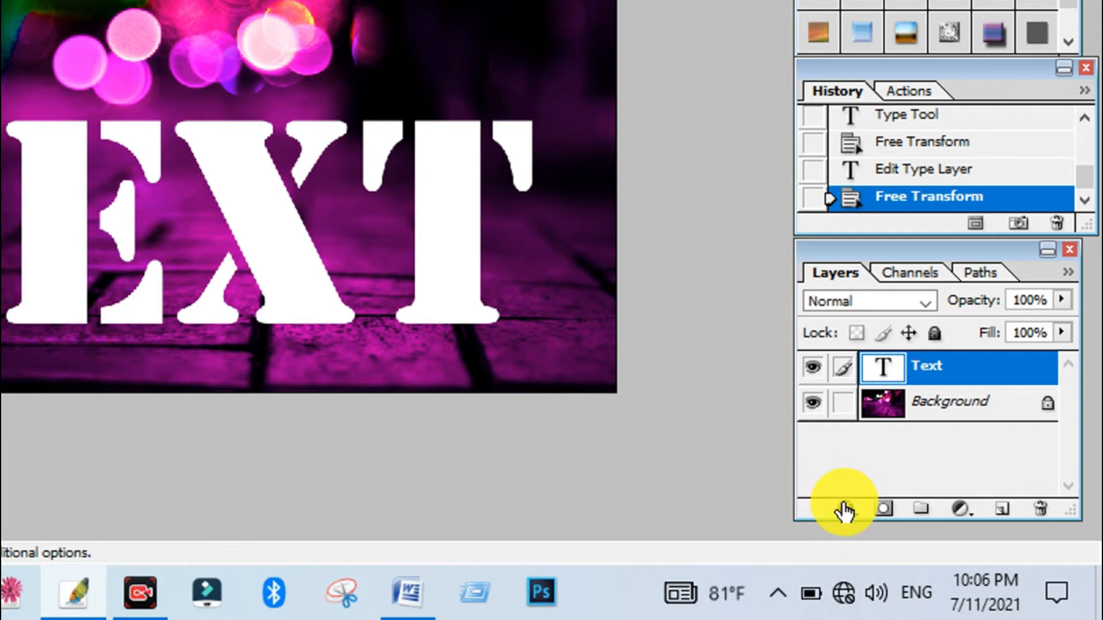
# Add a Gradient Overlay to the Text layer through its blending options
pyautogui.click(951, 554)
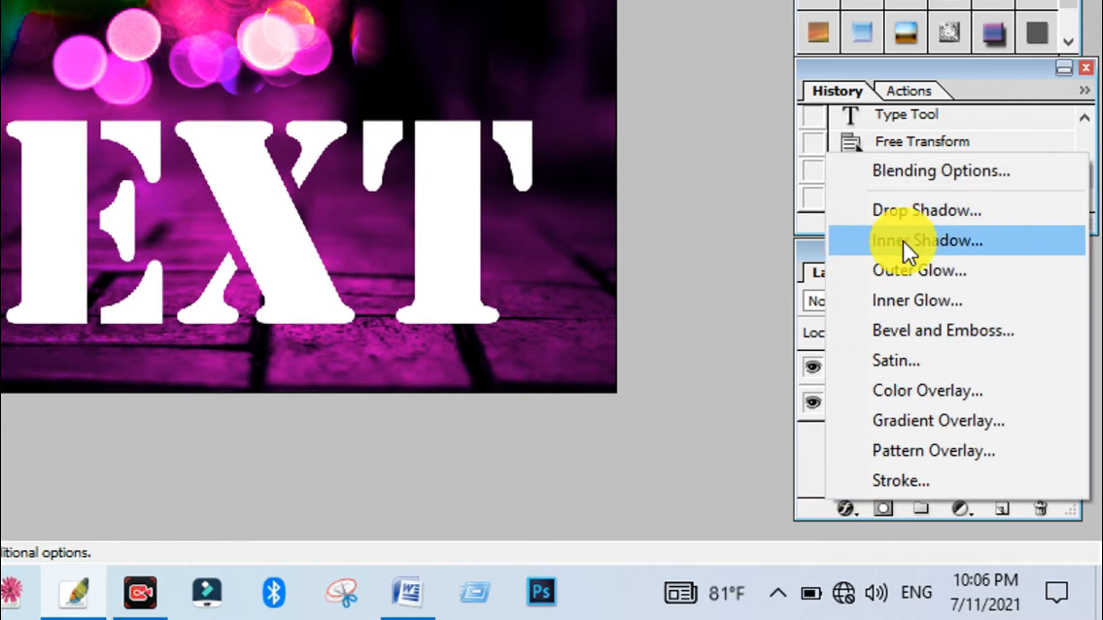
pyautogui.click(904, 171)
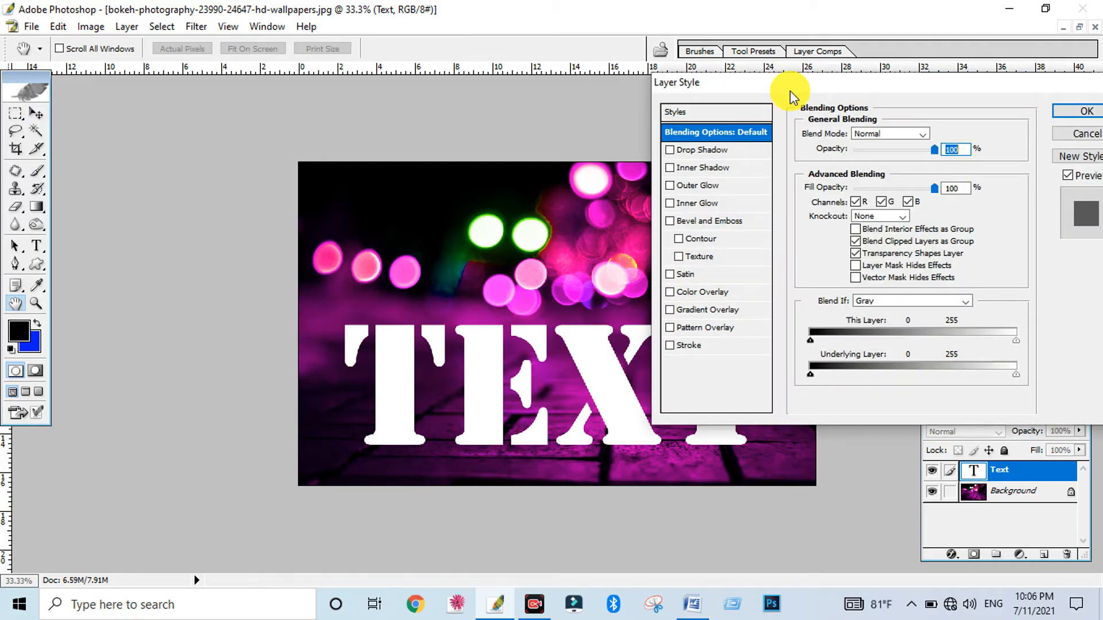
pyautogui.moveTo(791, 90); pyautogui.dragTo(804, 180)
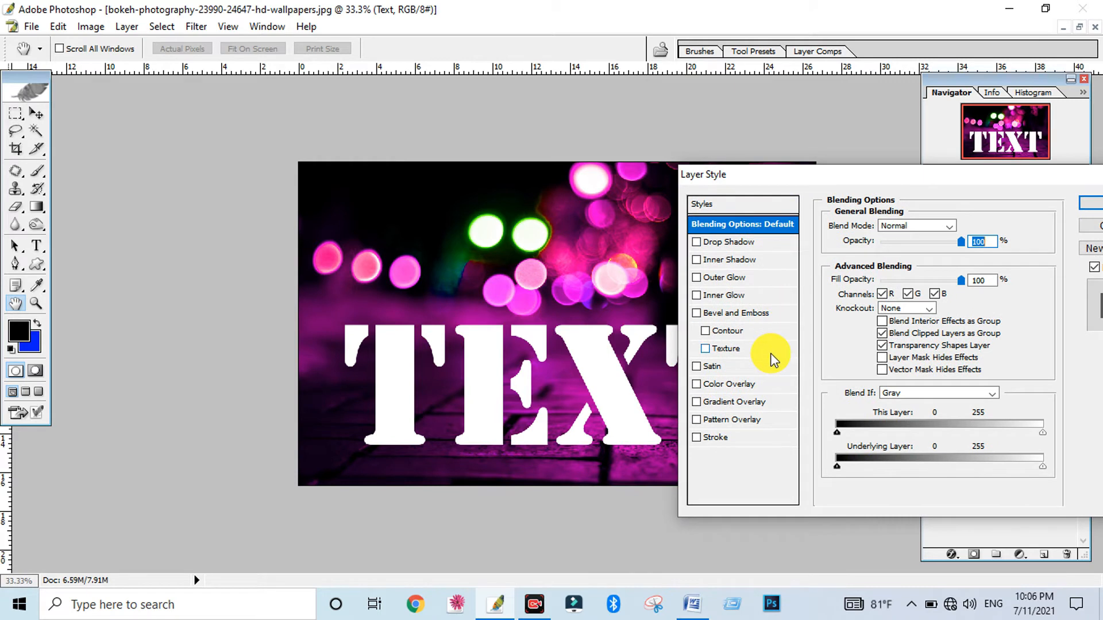
pyautogui.click(728, 402)
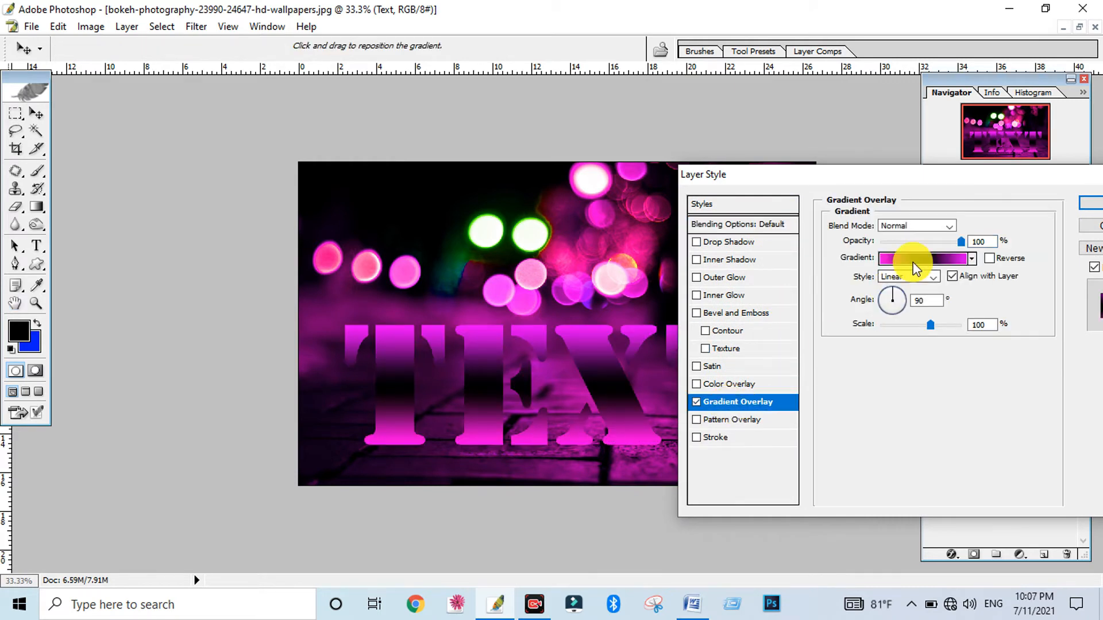
# Use magenta #FF00F1 for the overlay gradient's first colour stop and #E800FF for its last stop
pyautogui.click(919, 259)
pyautogui.click(716, 407)
pyautogui.click(716, 407)
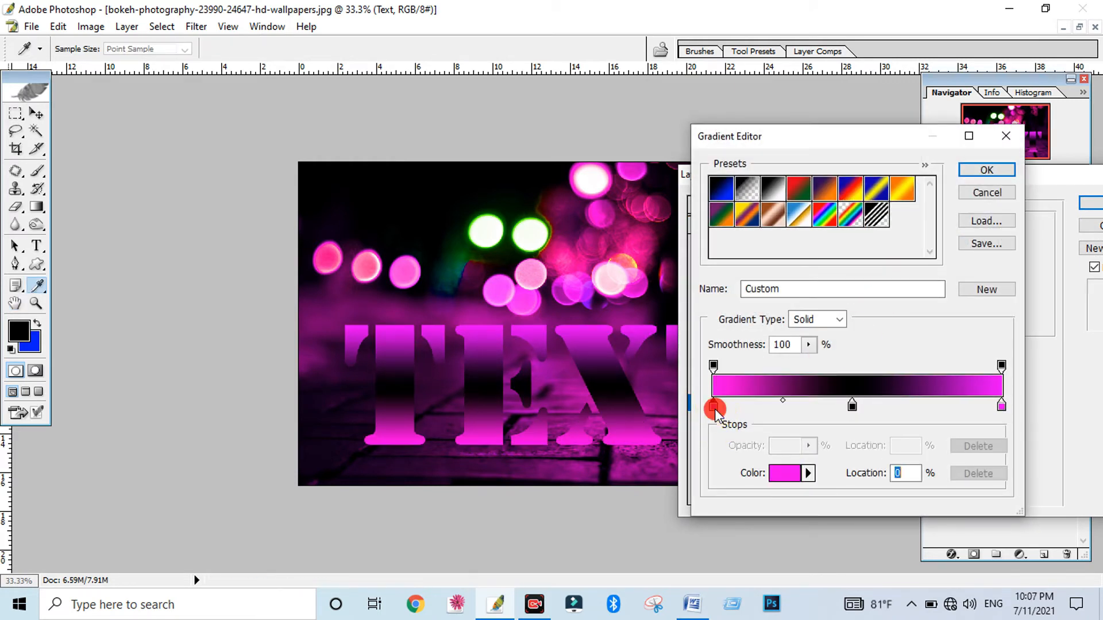
pyautogui.click(784, 475)
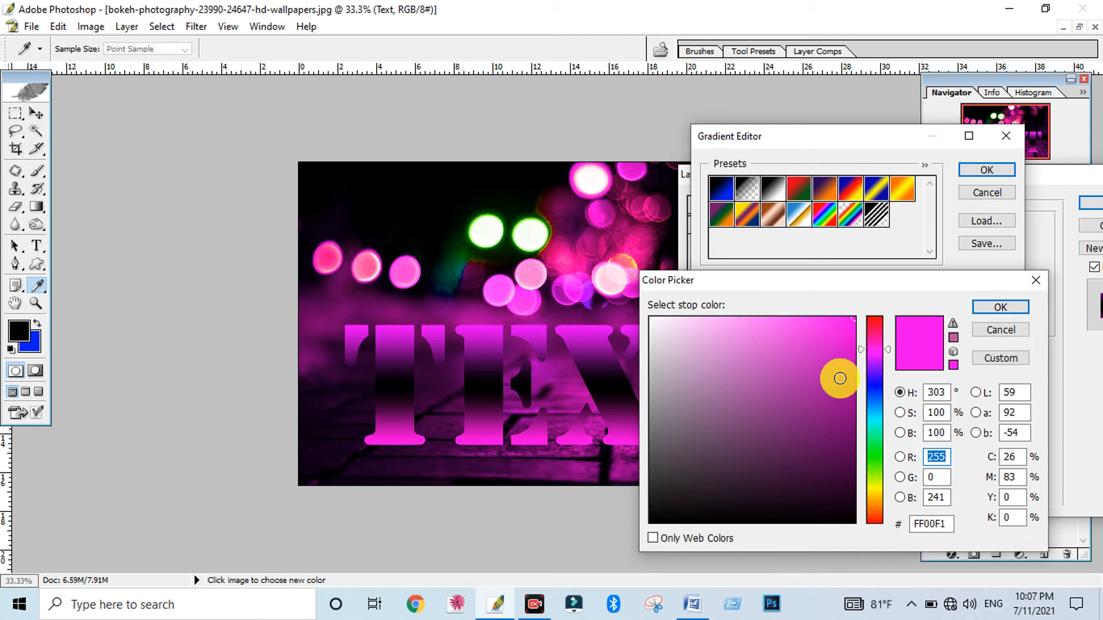
pyautogui.click(1000, 308)
pyautogui.click(1001, 406)
pyautogui.click(800, 474)
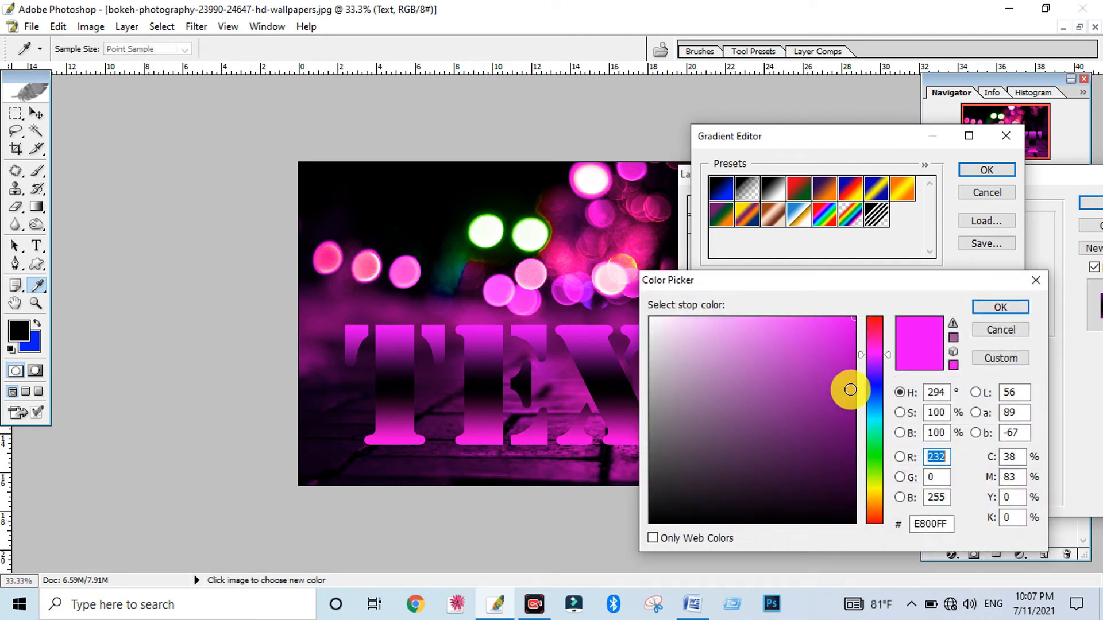
pyautogui.click(998, 307)
pyautogui.click(985, 170)
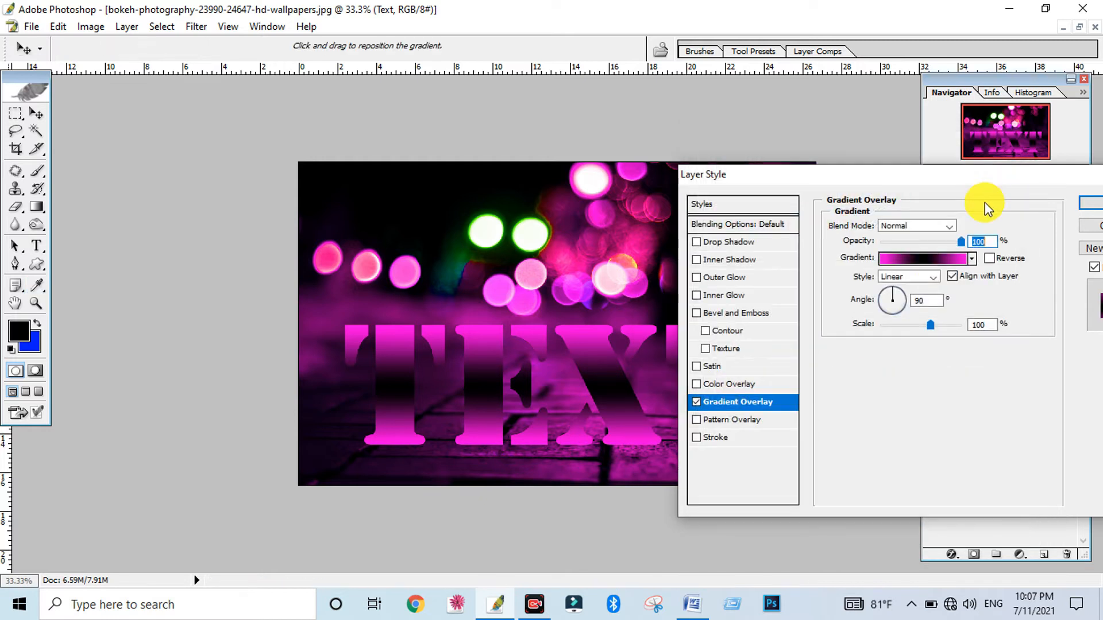
# Set the gradient overlay's style to Reflected and its scale to 96%
pyautogui.click(909, 313)
pyautogui.moveTo(932, 325)
pyautogui.mouseDown()
pyautogui.moveTo(948, 325)
pyautogui.moveTo(927, 325)
pyautogui.mouseUp()
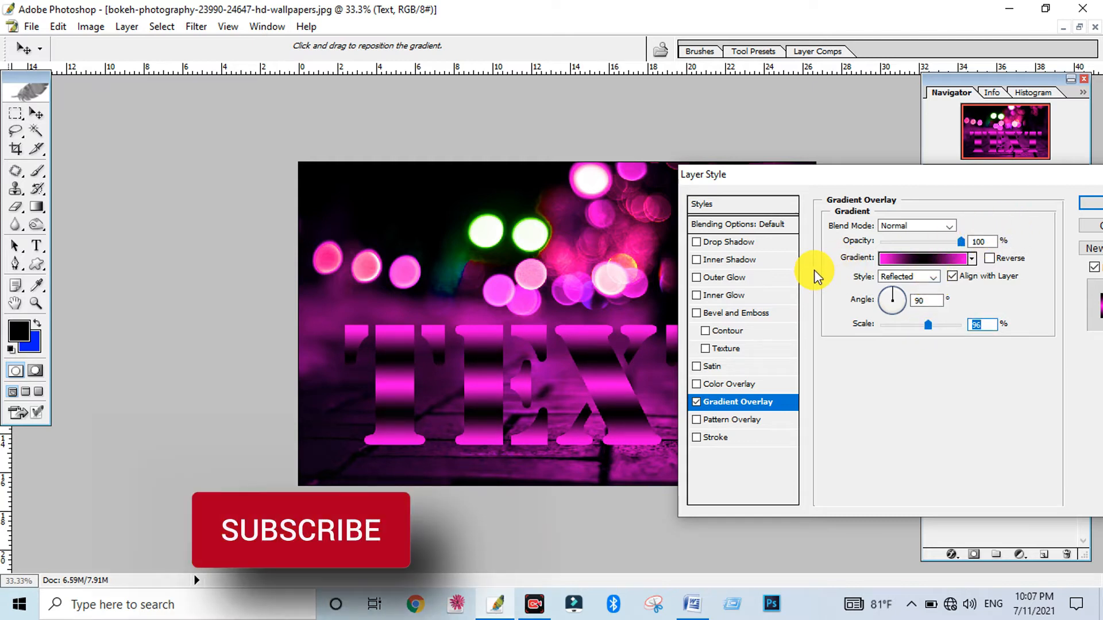
# Add a Stroke effect to the text and set its colour to light pink
pyautogui.click(697, 438)
pyautogui.click(721, 437)
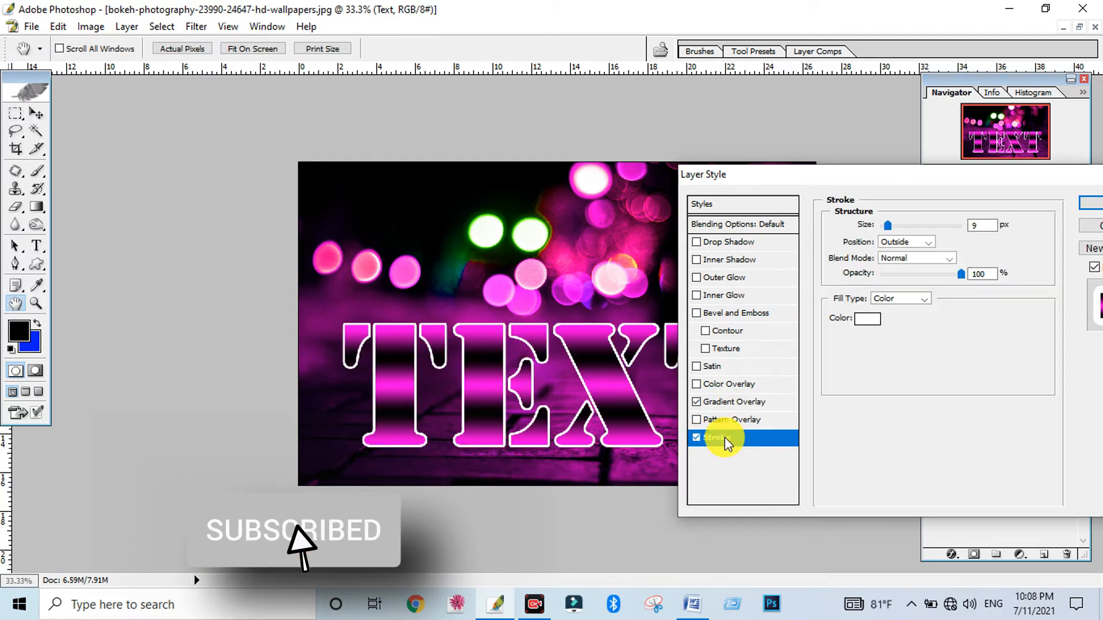
pyautogui.click(867, 318)
pyautogui.click(875, 347)
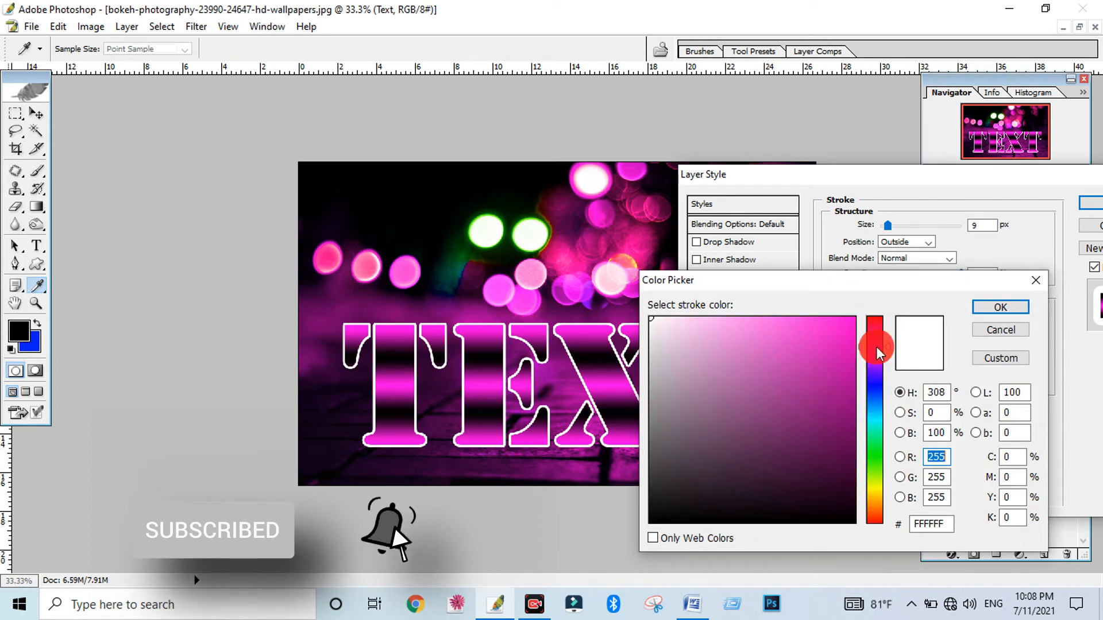
pyautogui.moveTo(842, 332)
pyautogui.mouseDown()
pyautogui.moveTo(864, 315)
pyautogui.moveTo(744, 305)
pyautogui.moveTo(739, 340)
pyautogui.moveTo(707, 308)
pyautogui.mouseUp()
pyautogui.click(874, 349)
pyautogui.moveTo(874, 345); pyautogui.dragTo(873, 352)
pyautogui.click(987, 310)
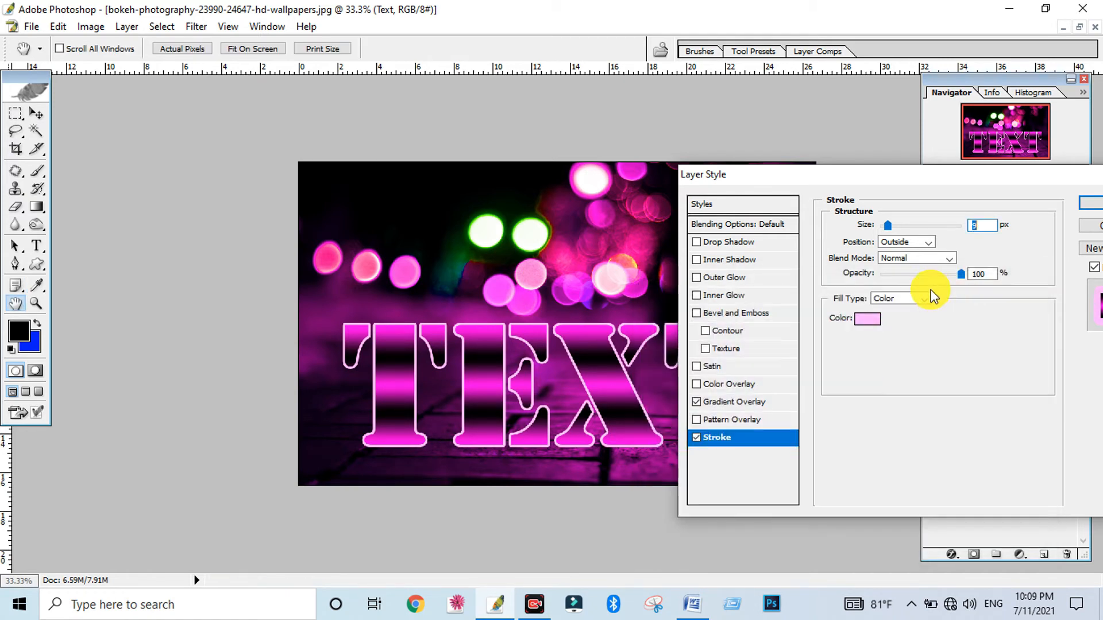
# Set the text stroke's size to 10 px and its colour to white
pyautogui.write('15')
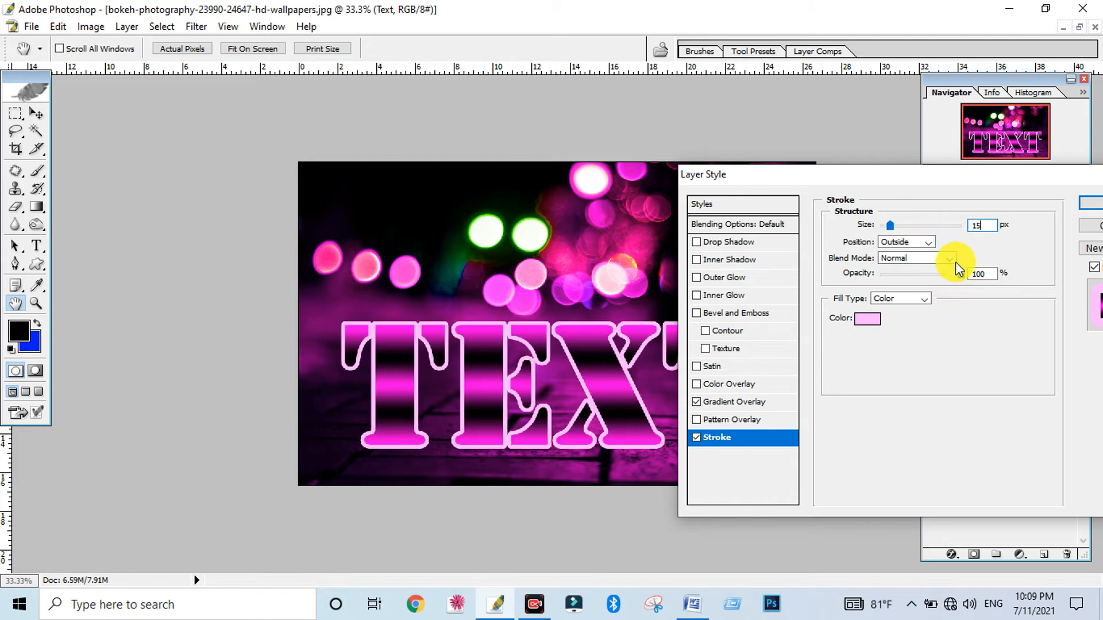
pyautogui.press('BackSpace')
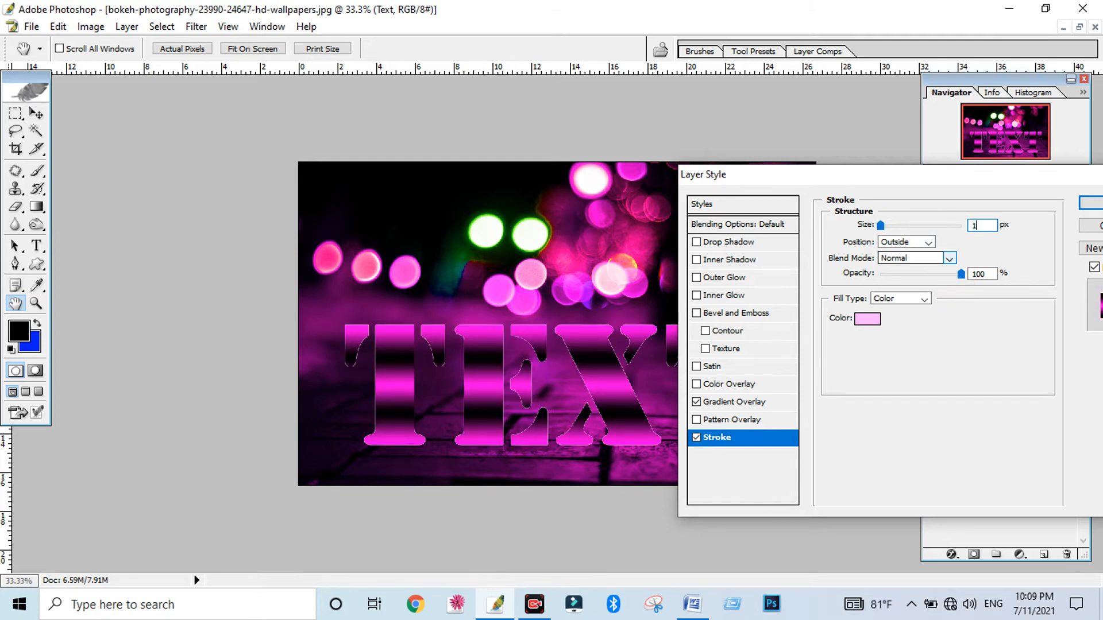
pyautogui.write('0')
pyautogui.click(863, 319)
pyautogui.moveTo(689, 331); pyautogui.dragTo(547, 271)
pyautogui.click(993, 309)
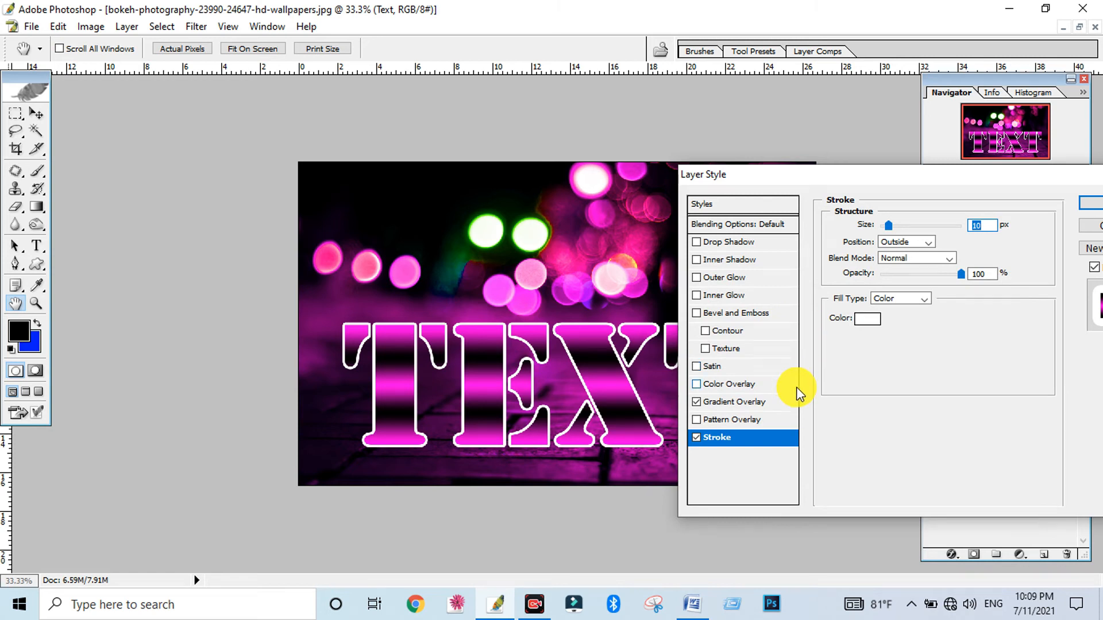
# Compare the stroke's position options and set the position to Inside
pyautogui.click(913, 242)
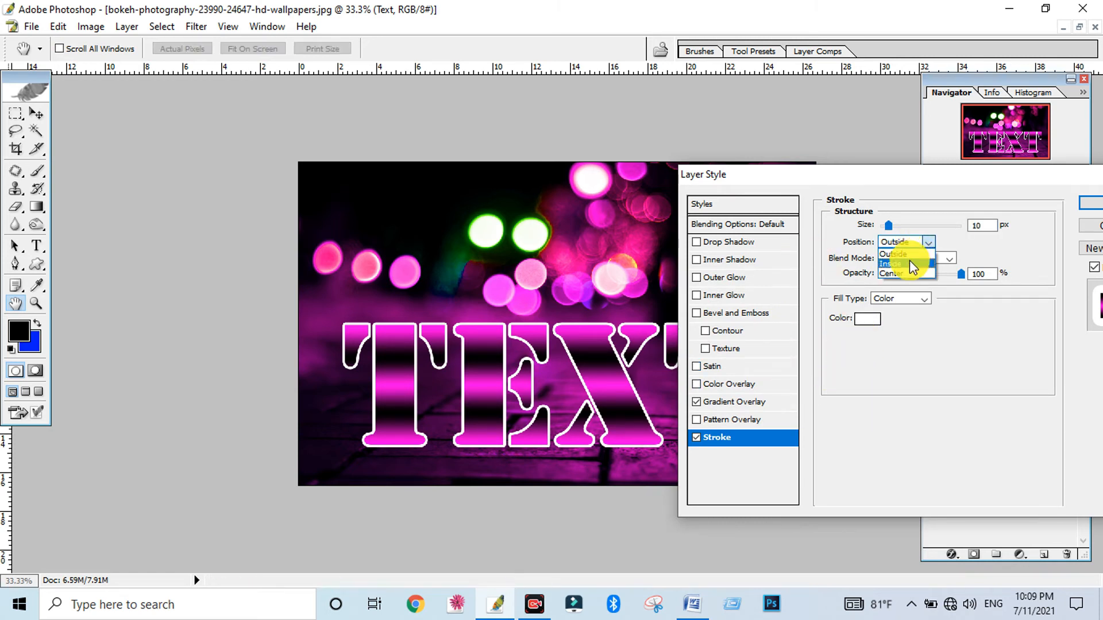
pyautogui.click(909, 260)
pyautogui.click(915, 240)
pyautogui.click(917, 274)
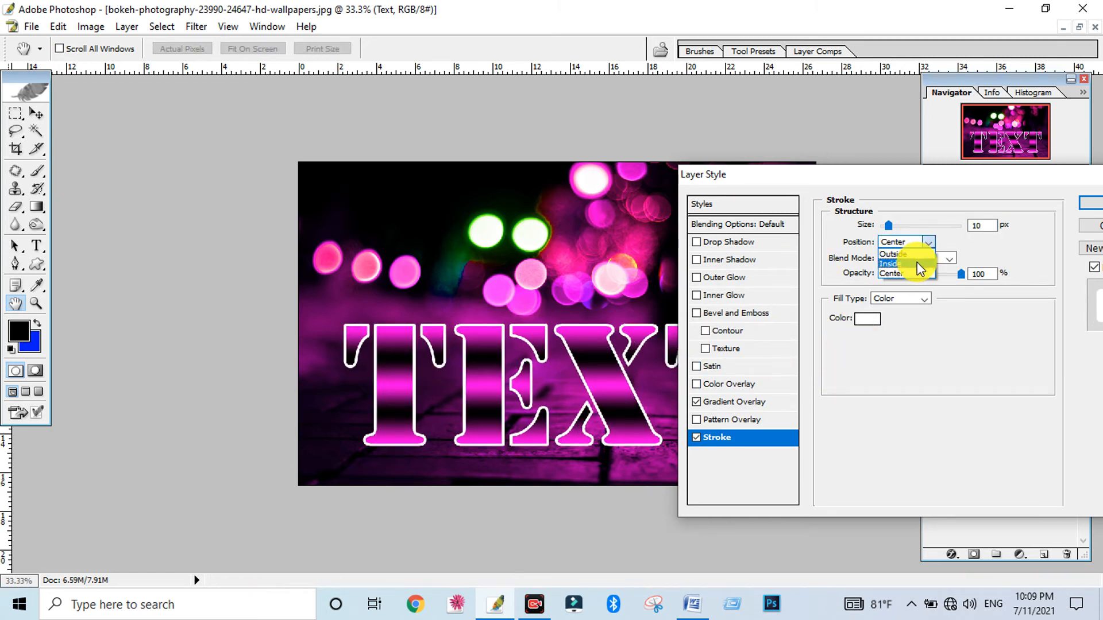
pyautogui.click(916, 262)
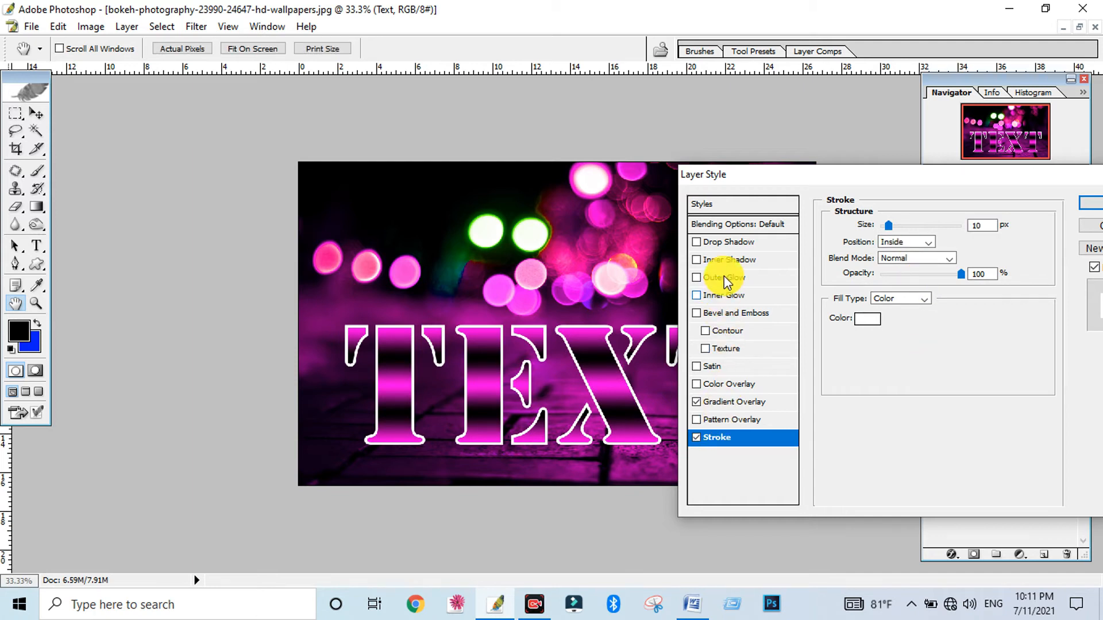
# Add a Drop Shadow to the text, compare the contour presets and choose the single-ring contour with one tall central peak
pyautogui.click(718, 245)
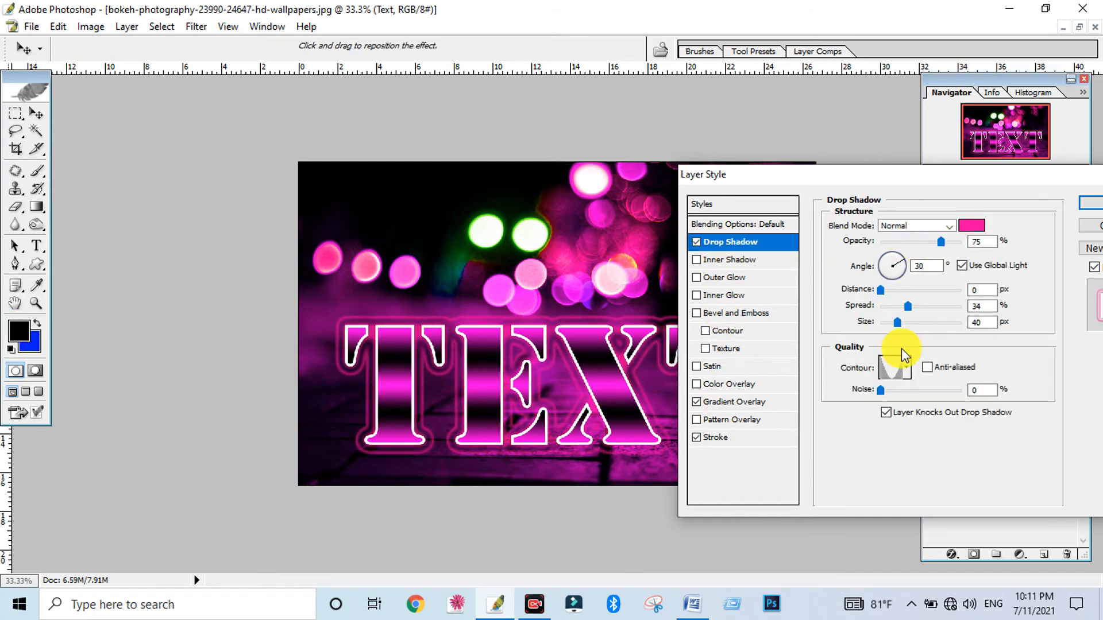
pyautogui.click(906, 369)
pyautogui.click(865, 431)
pyautogui.click(867, 411)
pyautogui.click(867, 433)
pyautogui.click(851, 437)
pyautogui.click(934, 438)
pyautogui.click(937, 412)
pyautogui.click(924, 410)
pyautogui.click(930, 438)
pyautogui.click(872, 435)
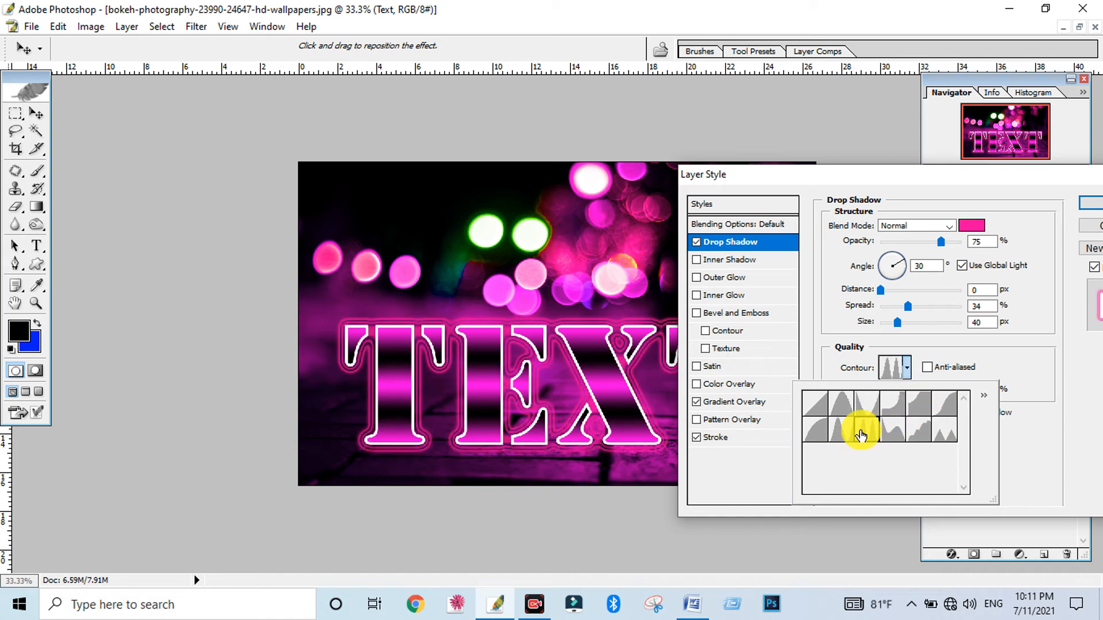
pyautogui.click(849, 435)
pyautogui.click(823, 433)
pyautogui.click(825, 411)
pyautogui.click(842, 410)
pyautogui.click(848, 434)
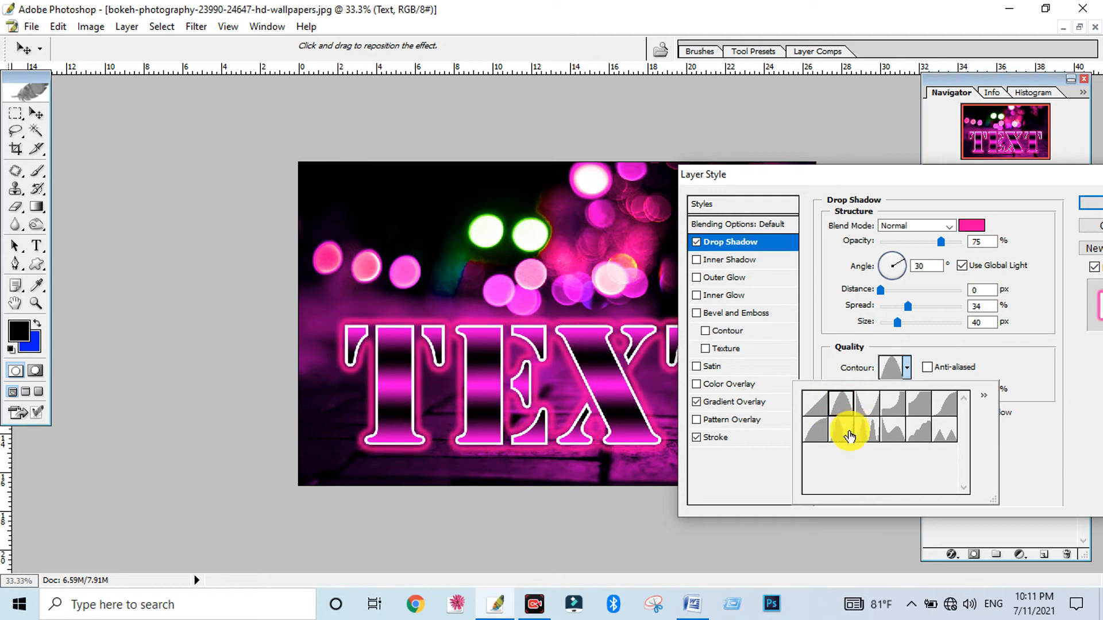
pyautogui.click(866, 436)
pyautogui.click(893, 437)
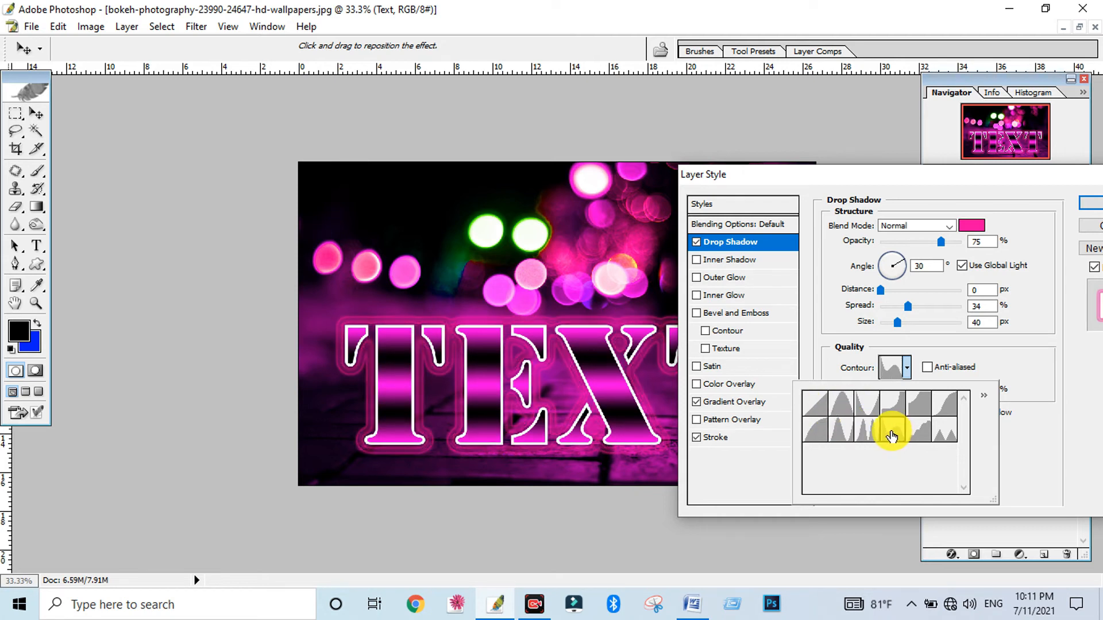
pyautogui.click(868, 436)
pyautogui.click(848, 435)
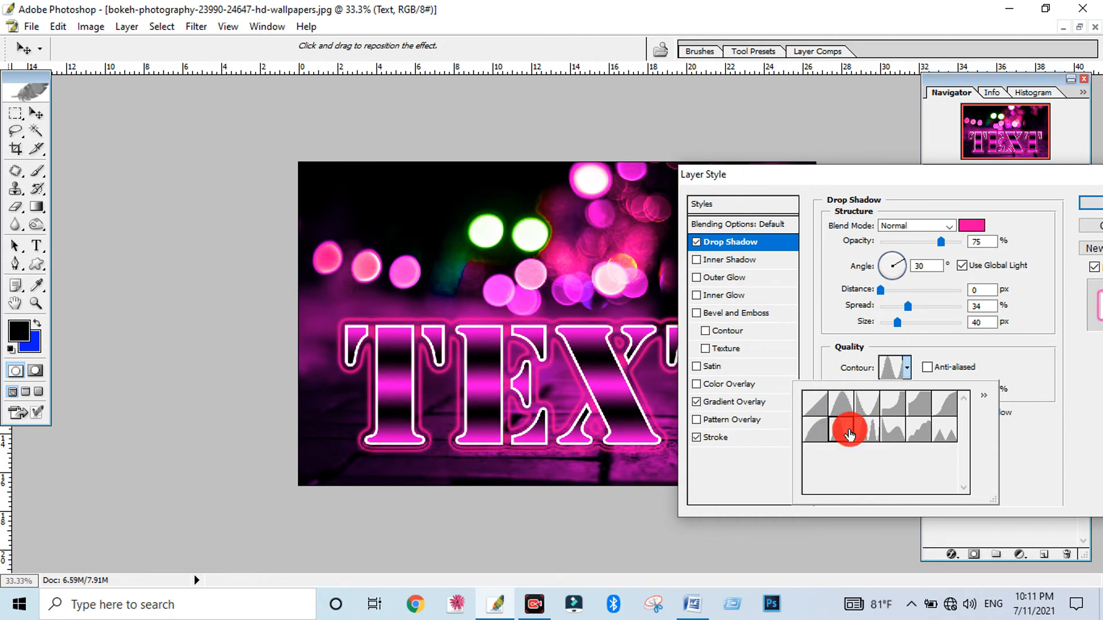
# Turn on anti-aliasing for the drop shadow and set noise to 27%, spread to 25%, size to 29 px and opacity to 100%
pyautogui.click(907, 338)
pyautogui.click(923, 370)
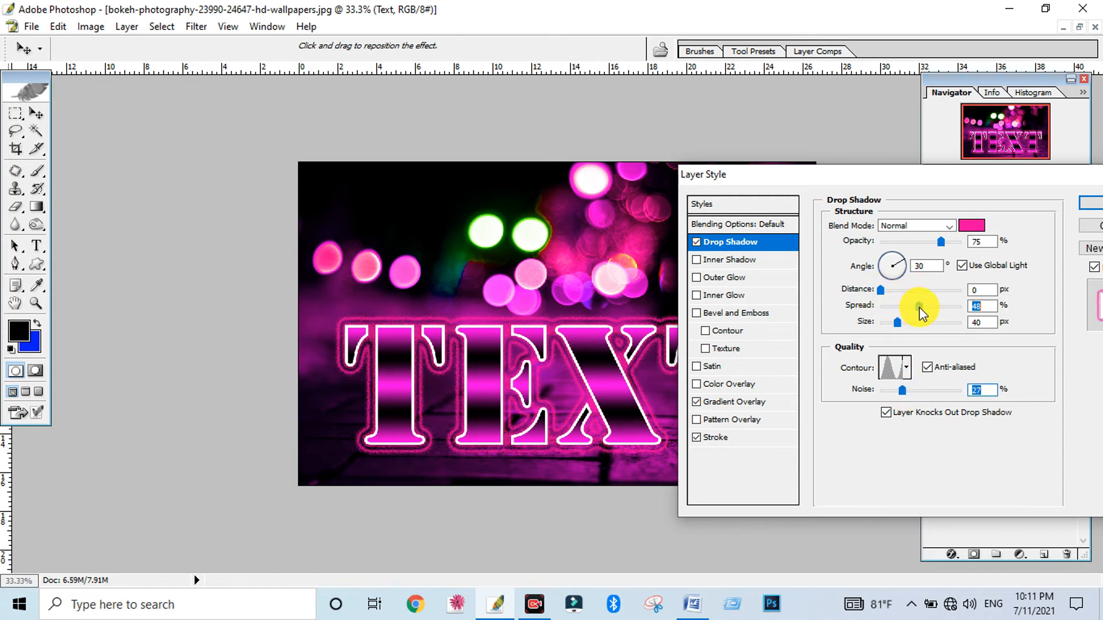
pyautogui.moveTo(915, 312); pyautogui.dragTo(894, 323)
pyautogui.moveTo(941, 242); pyautogui.dragTo(961, 241)
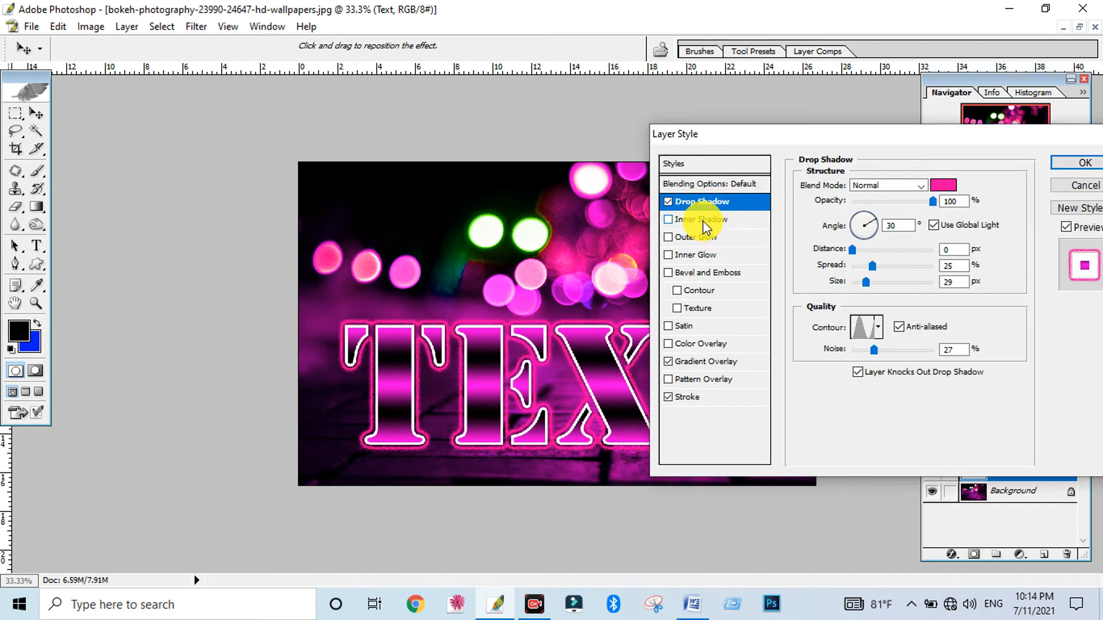
# Add an Inner Shadow to the text and, after comparing contour presets, choose the double-ring contour with two tall peaks
pyautogui.click(702, 219)
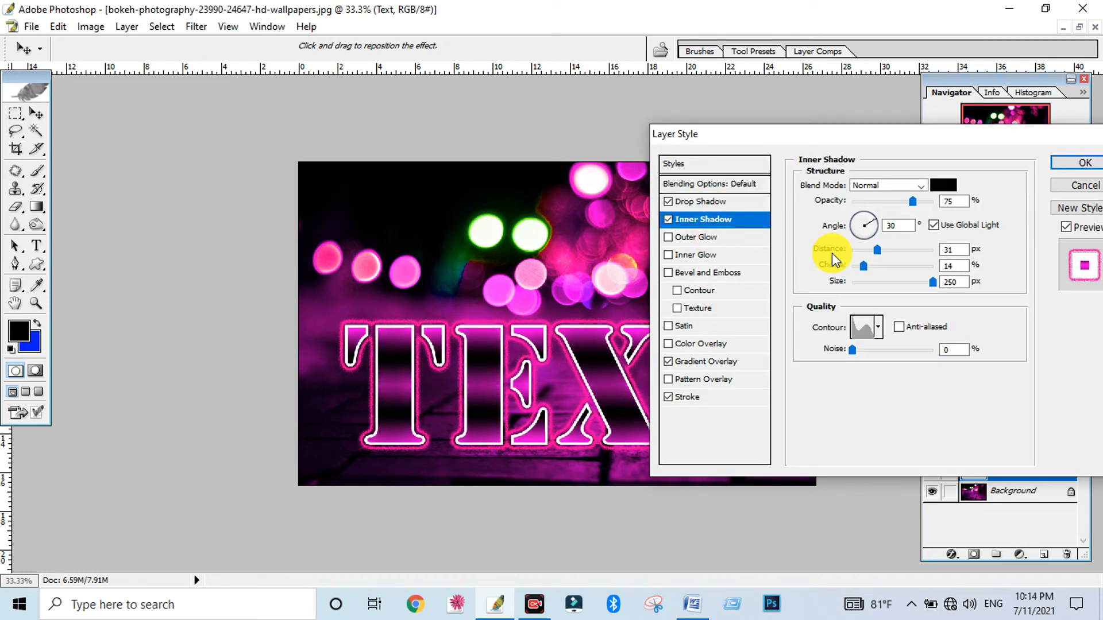
pyautogui.click(879, 329)
pyautogui.click(839, 388)
pyautogui.click(871, 395)
pyautogui.click(887, 394)
pyautogui.click(890, 368)
pyautogui.click(837, 396)
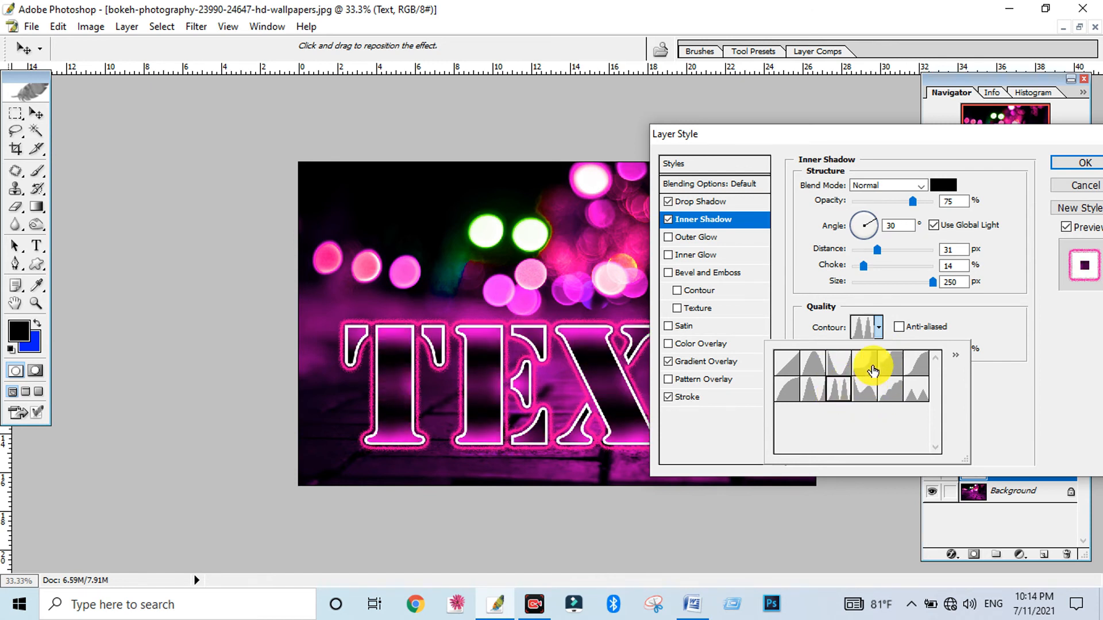
# Turn on anti-aliasing for the inner shadow and set noise to 44%, choke to 10% and opacity to 100%
pyautogui.click(913, 324)
pyautogui.moveTo(843, 352); pyautogui.dragTo(936, 356)
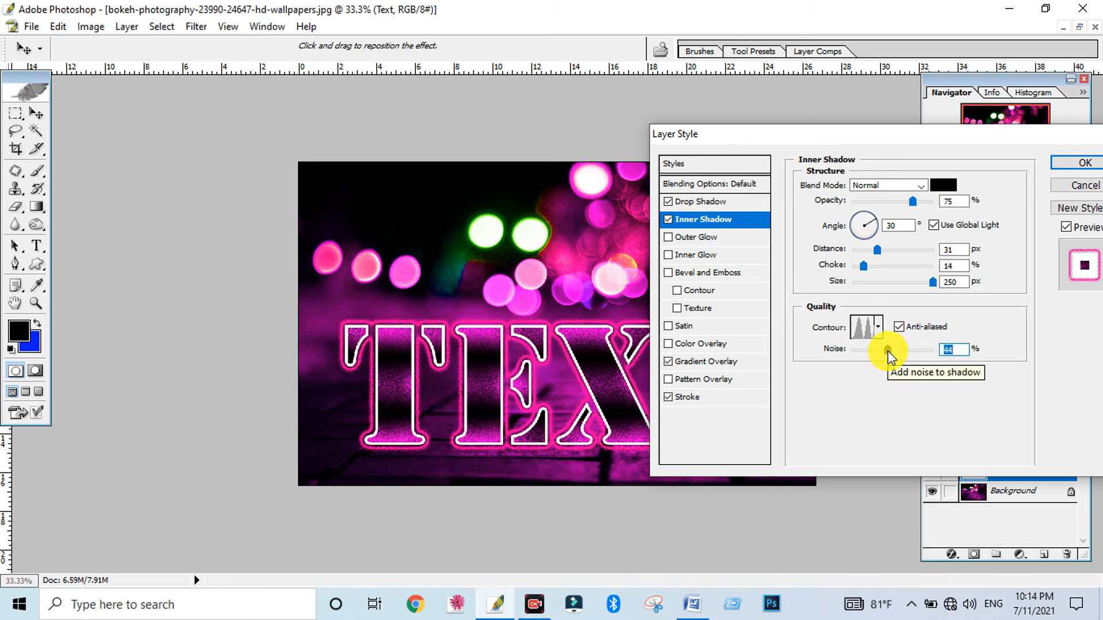
pyautogui.moveTo(864, 270)
pyautogui.mouseDown()
pyautogui.moveTo(890, 266)
pyautogui.moveTo(848, 267)
pyautogui.moveTo(859, 267)
pyautogui.mouseUp()
pyautogui.moveTo(913, 203)
pyautogui.mouseDown()
pyautogui.moveTo(938, 207)
pyautogui.moveTo(854, 210)
pyautogui.moveTo(934, 207)
pyautogui.mouseUp()
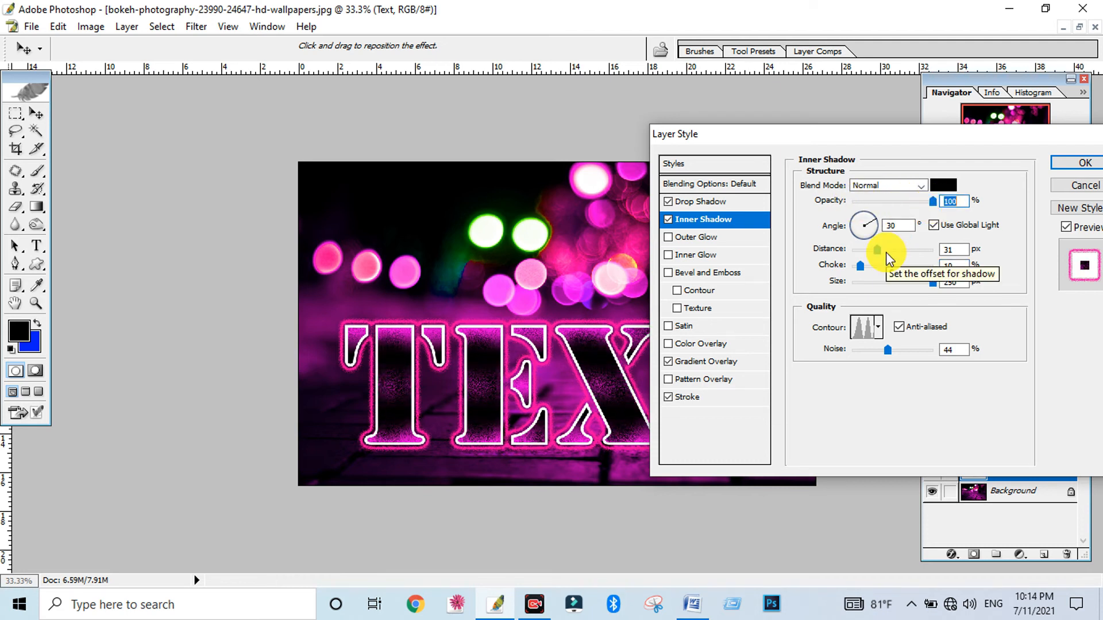
# Save the layer effects as a new style named TexStyle and apply the effects to the Text layer
pyautogui.moveTo(954, 143); pyautogui.dragTo(900, 144)
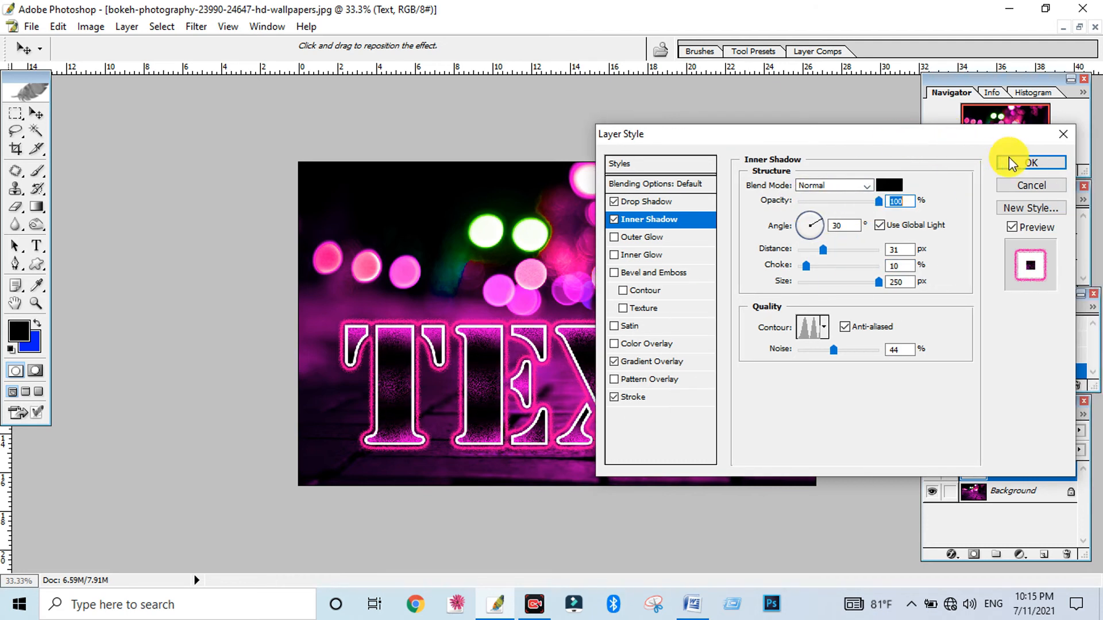
pyautogui.click(1022, 211)
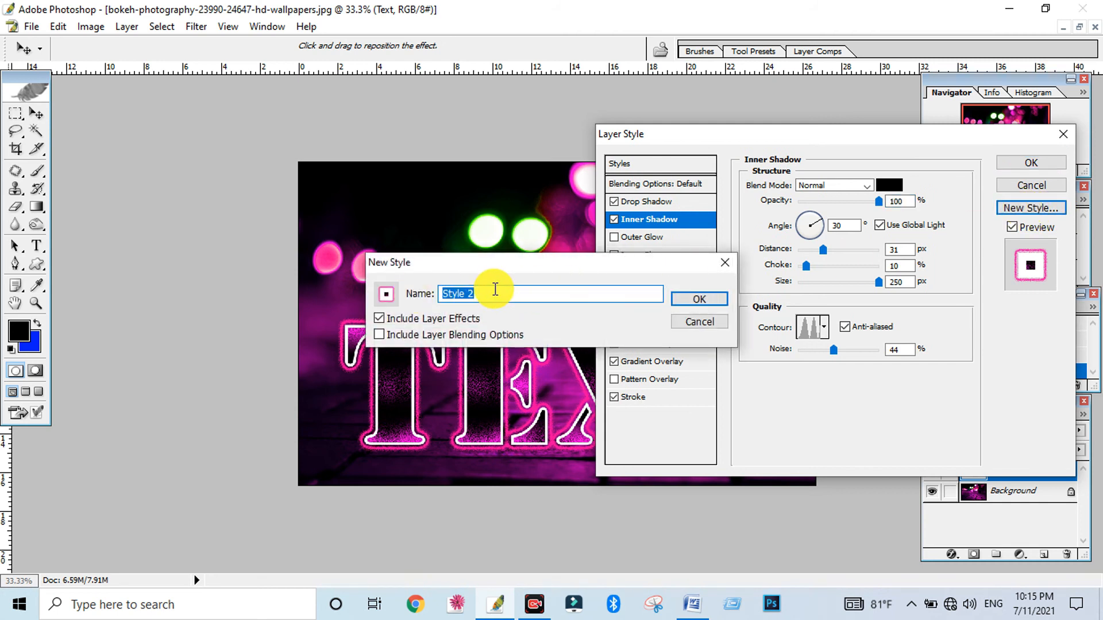
pyautogui.click(443, 294)
pyautogui.write('Text')
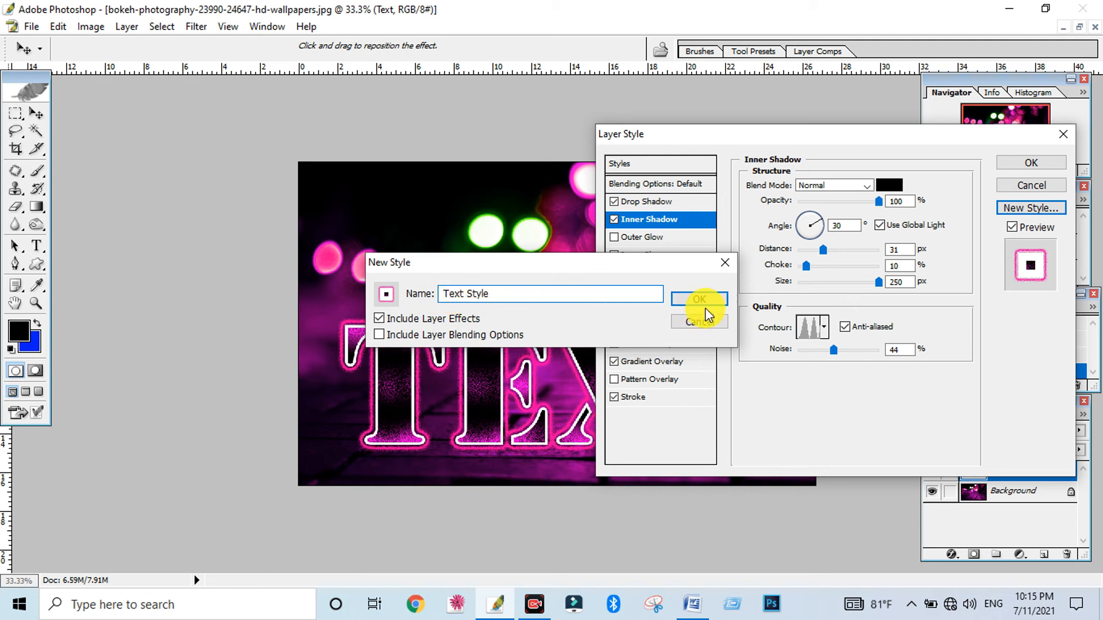
pyautogui.click(704, 305)
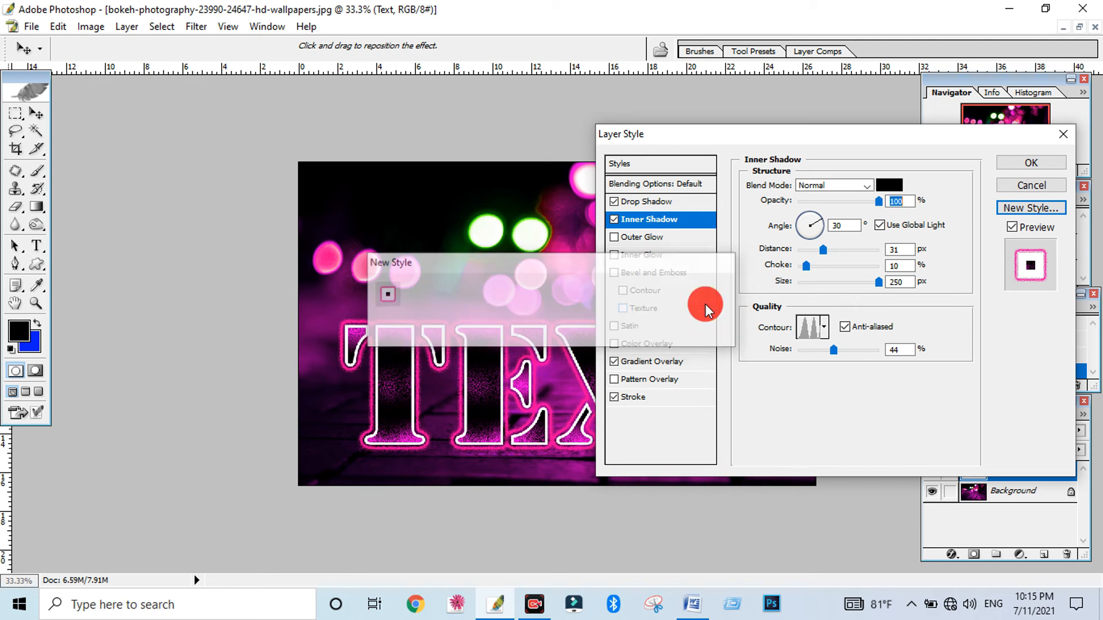
pyautogui.click(1030, 164)
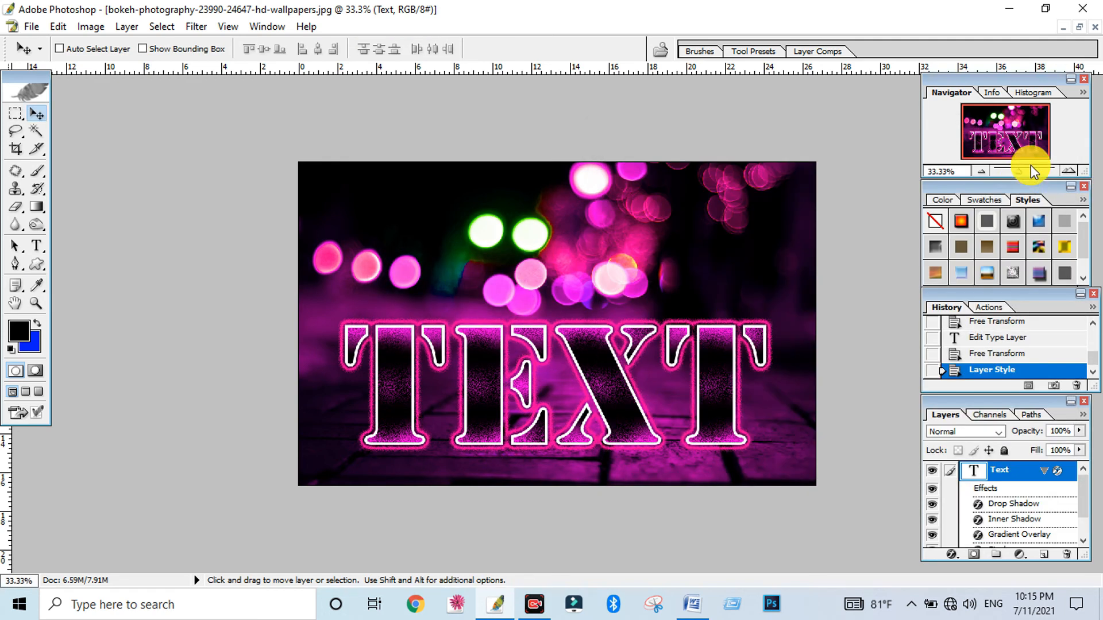
# Add a sample text reading DGFDGD above the main text and apply the newly saved style to it
pyautogui.scroll(-2, 1082, 259)
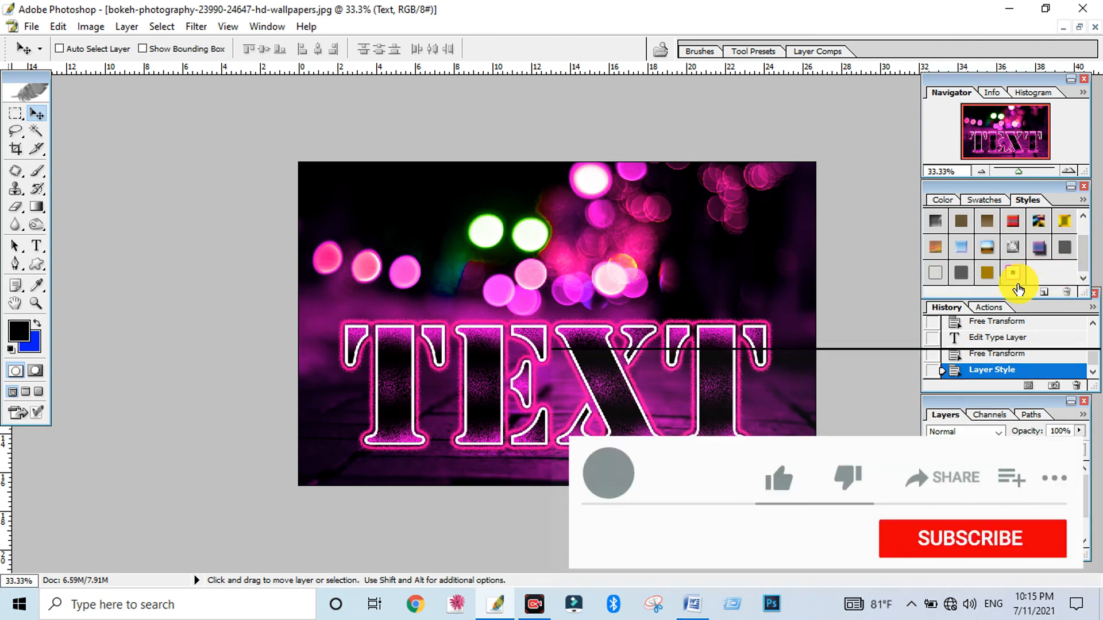
pyautogui.click(41, 246)
pyautogui.click(404, 246)
pyautogui.write('DGFDGD')
pyautogui.moveTo(357, 294); pyautogui.dragTo(586, 303)
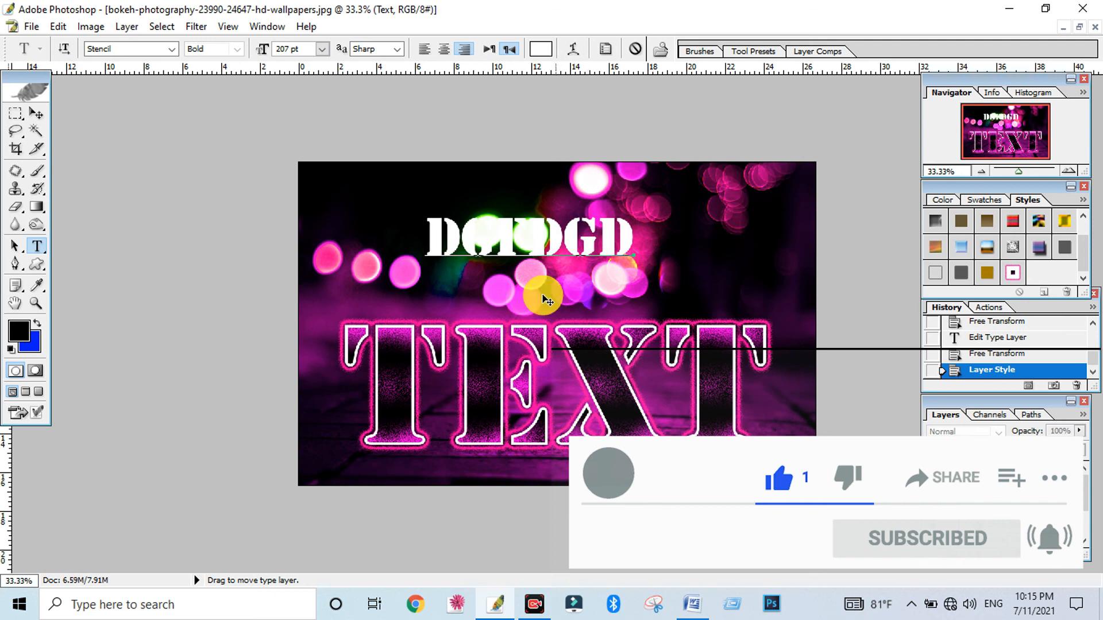
pyautogui.moveTo(428, 235); pyautogui.dragTo(638, 241)
pyautogui.click(1013, 272)
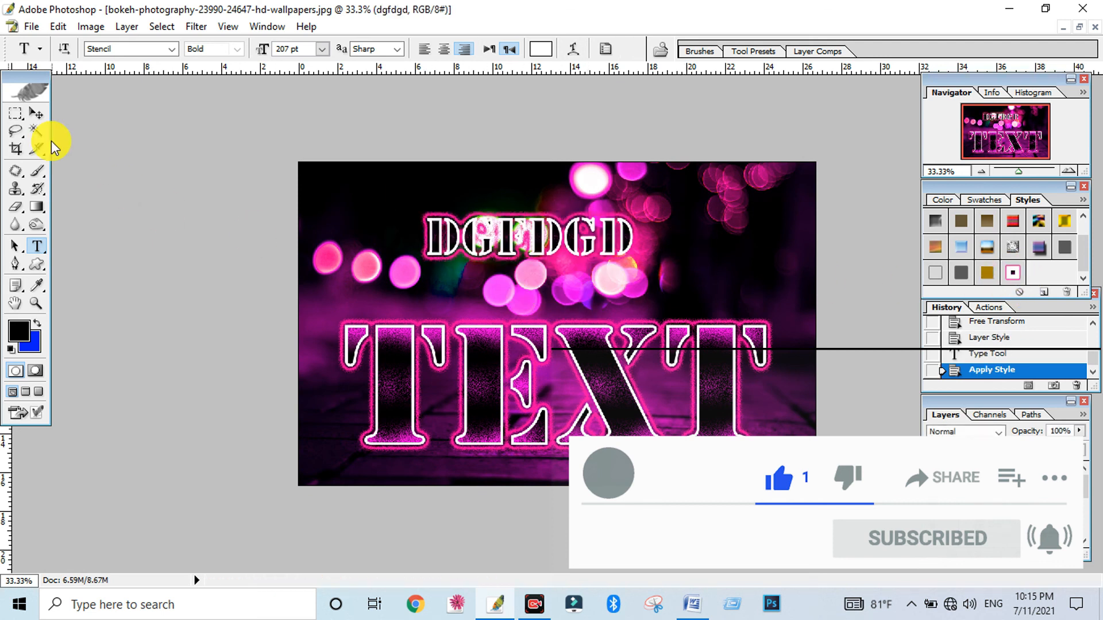
# Enlarge the DGFDGD sample text with Free Transform
pyautogui.click(36, 114)
pyautogui.hotkey('ctrl', 't')
pyautogui.moveTo(635, 259); pyautogui.dragTo(723, 300)
pyautogui.press('Return')
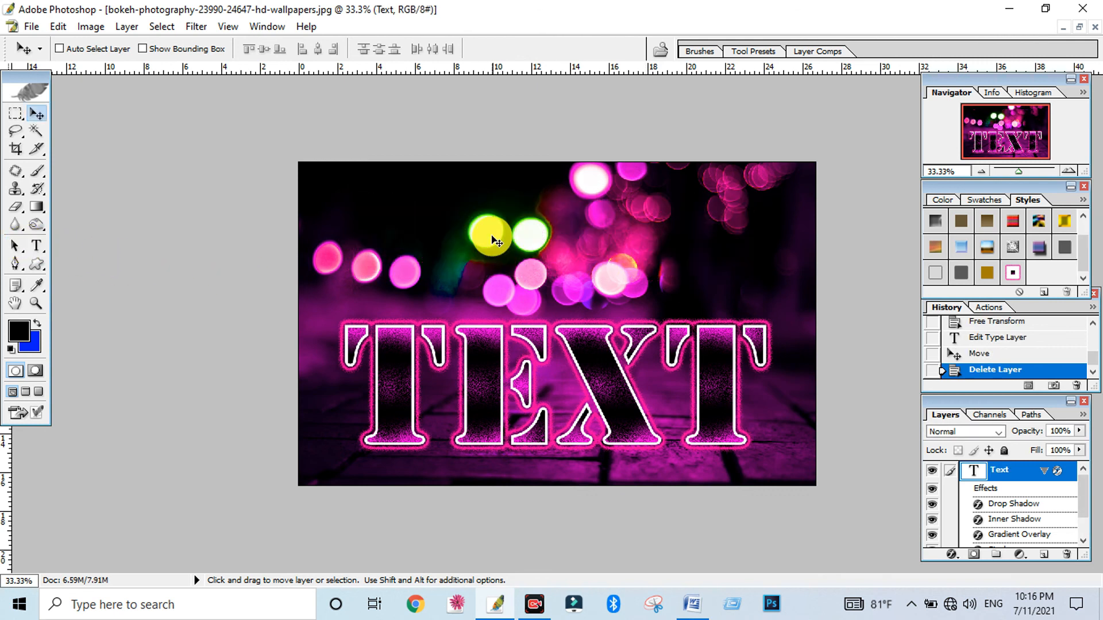